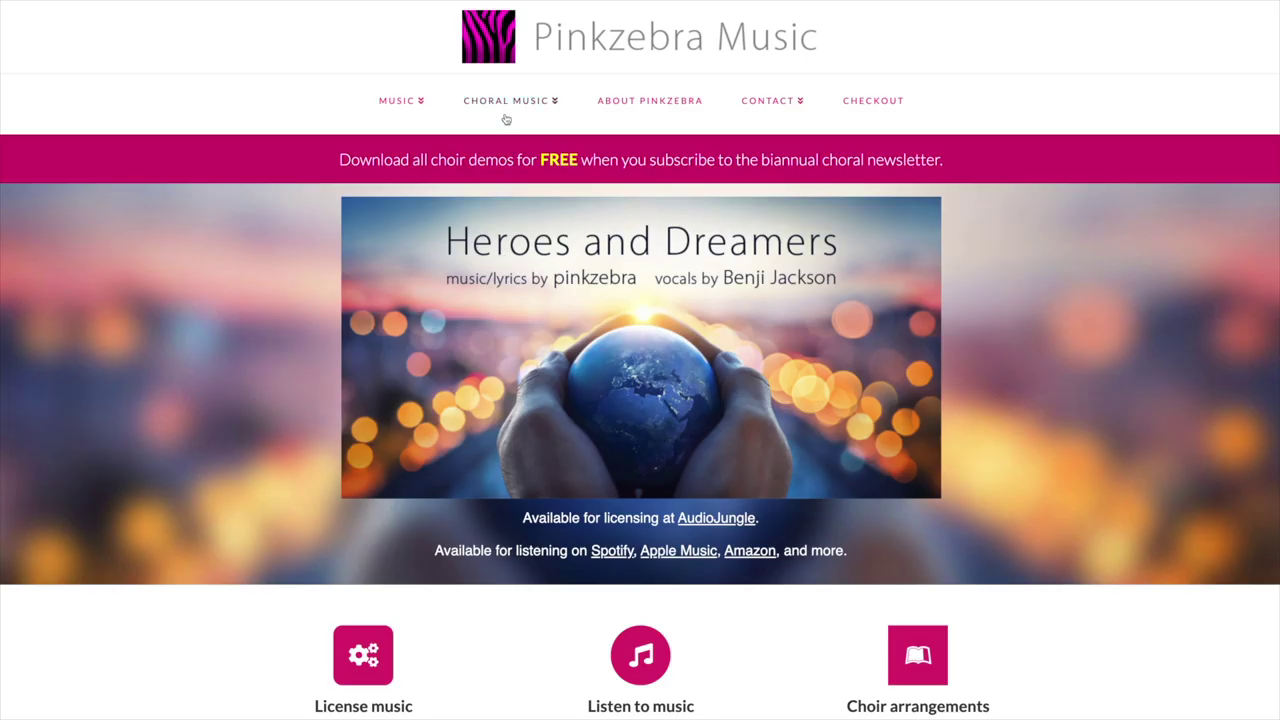
# Step: Download the free Virtual Choir GarageBand Template from the Choral Music menu
pyautogui.moveTo(509, 109)
pyautogui.click(519, 140)
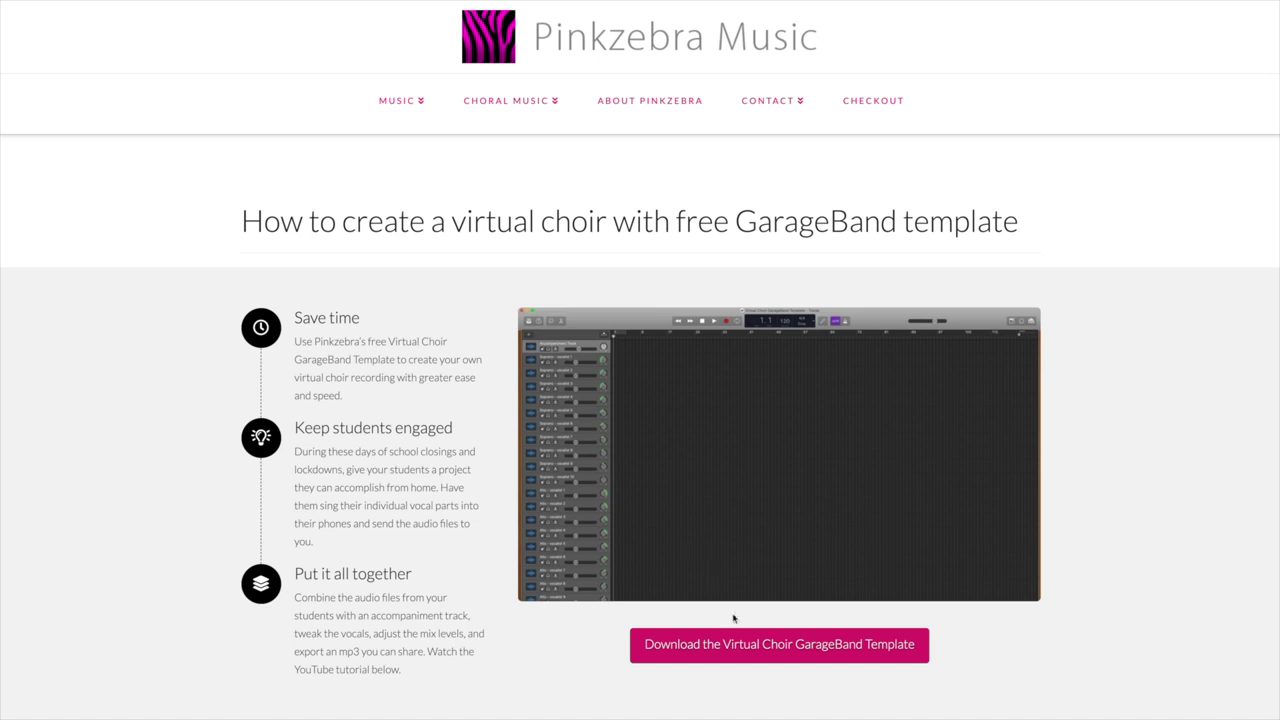
pyautogui.click(749, 646)
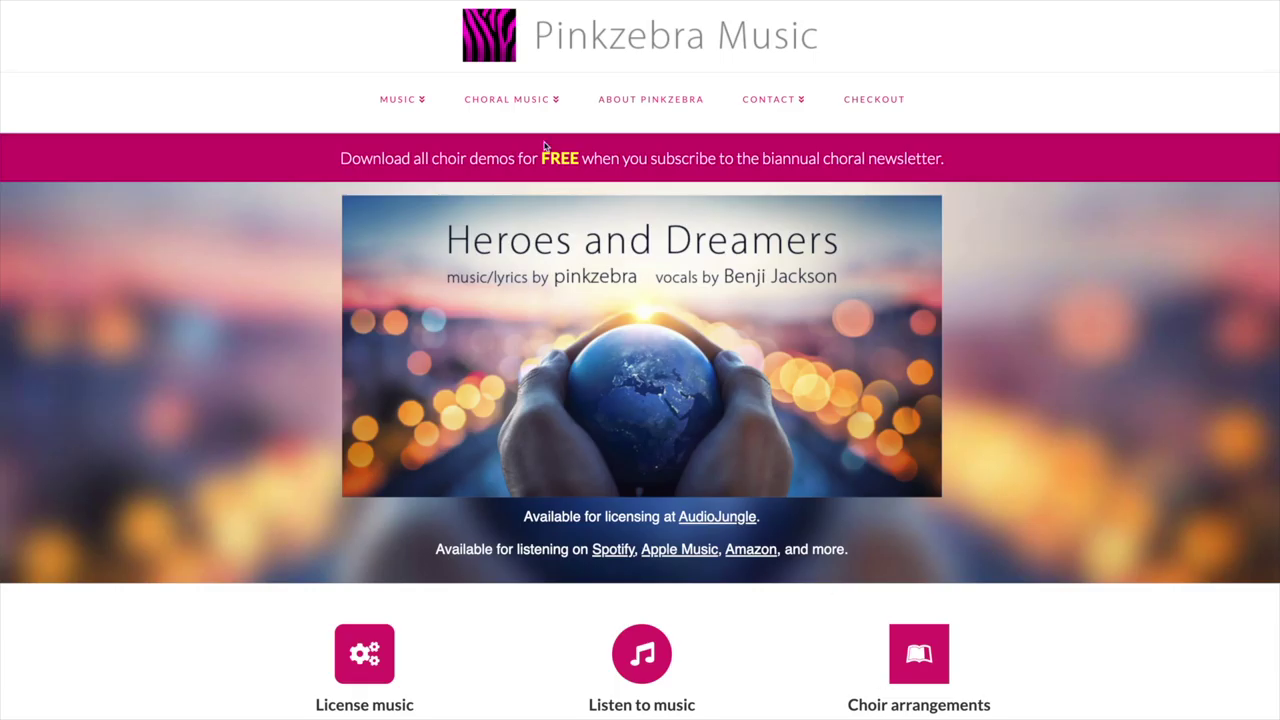
# Step: Follow the FREE choir demos banner link on the Pinkzebra Music site
pyautogui.click(555, 158)
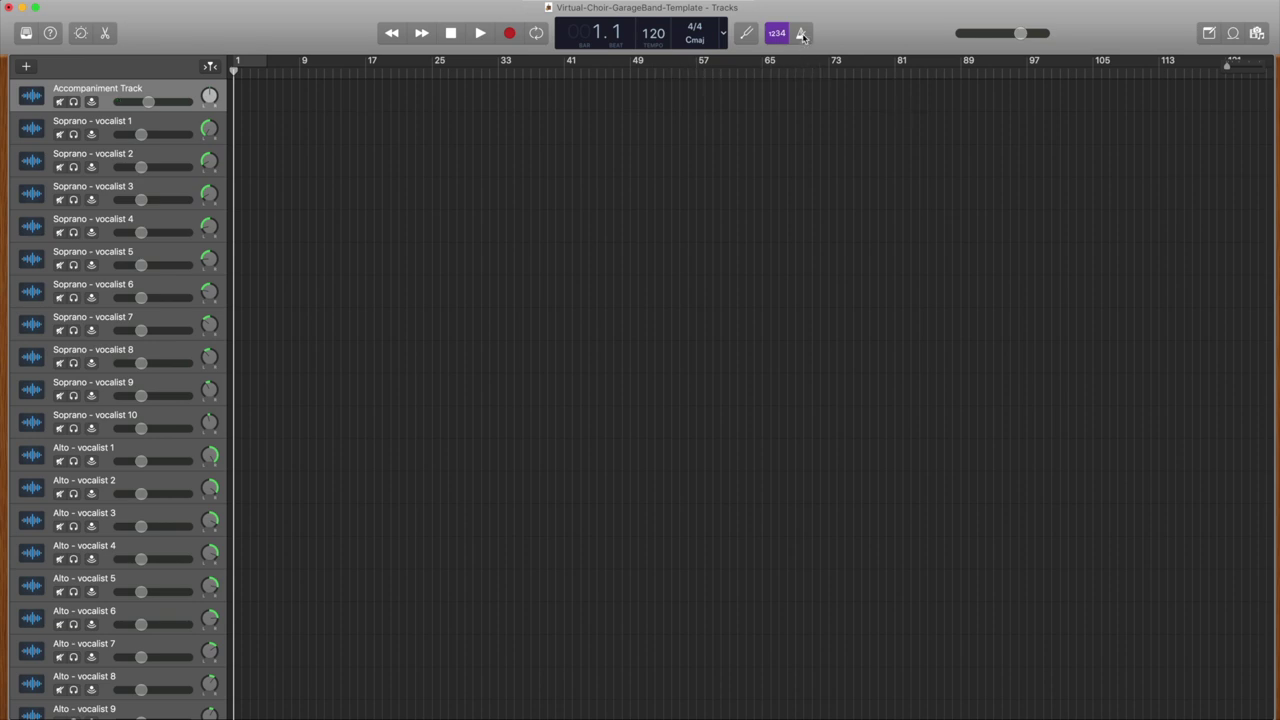
# Step: Place Sing-full-accompaniment.mp3 at bar 1 of the Accompaniment Track and lower its volume toward -14 dB
pyautogui.click(802, 34)
pyautogui.click(802, 34)
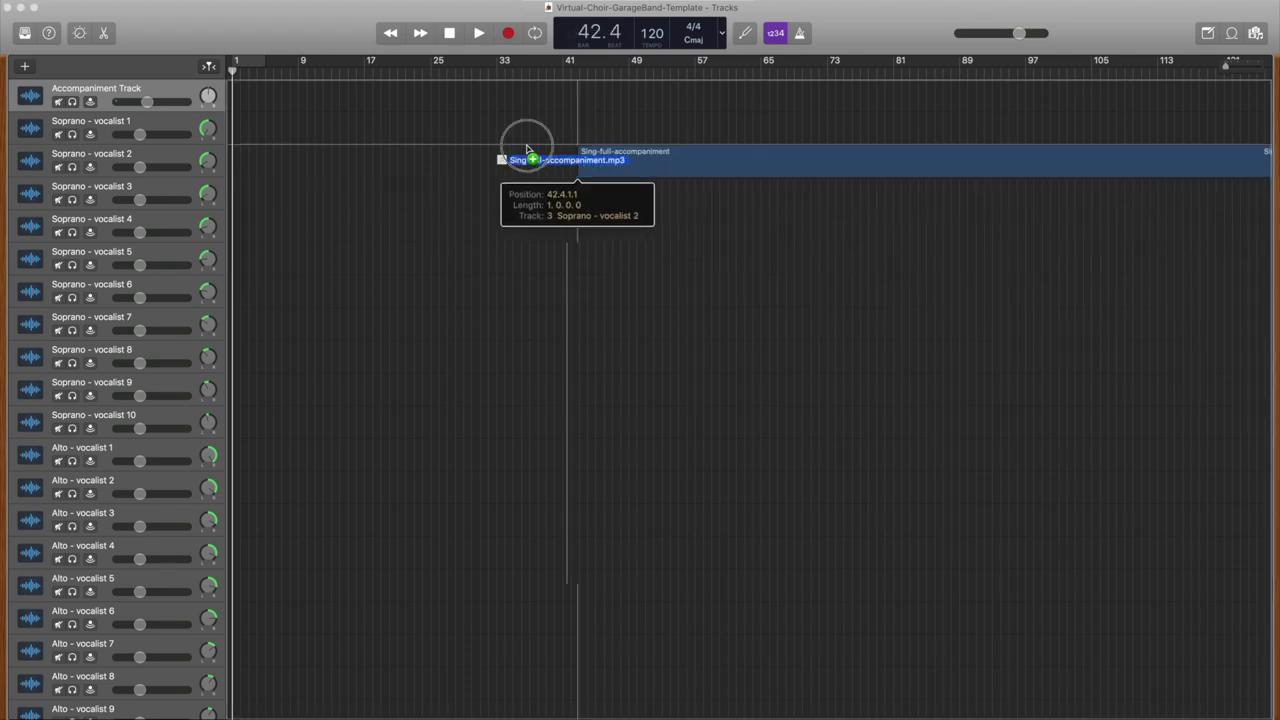
pyautogui.moveTo(529, 143); pyautogui.dragTo(232, 103)
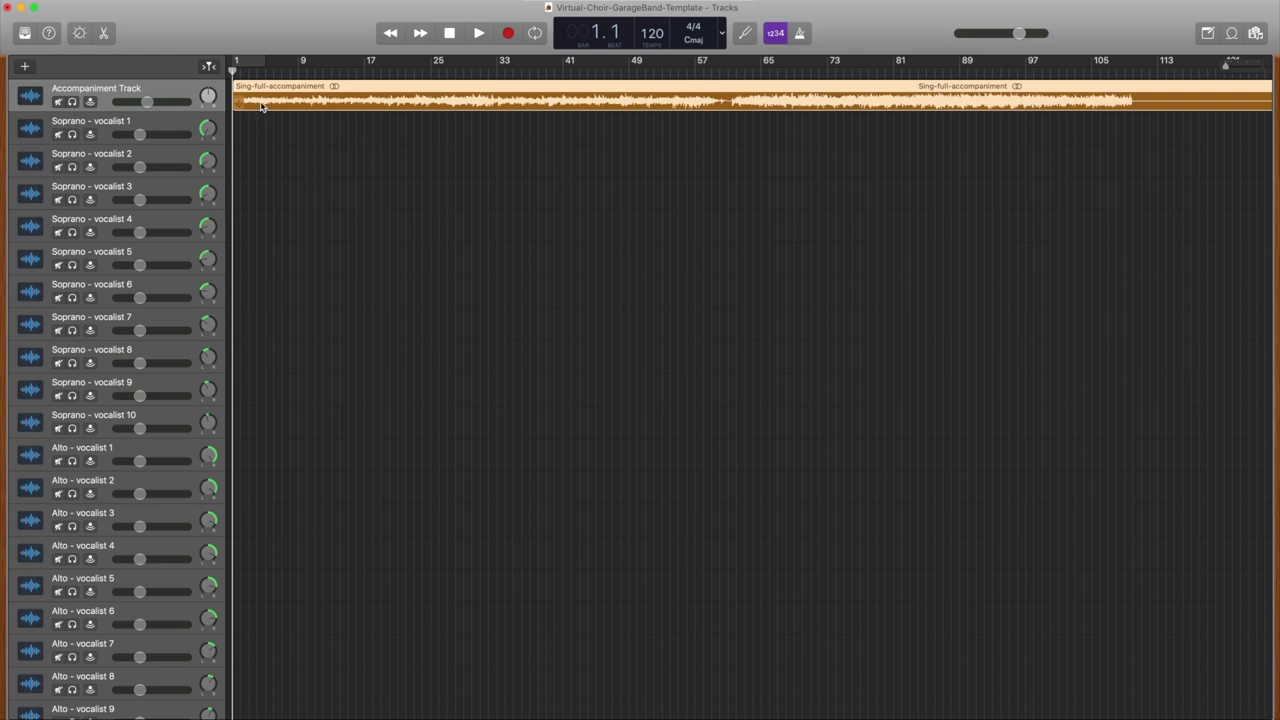
pyautogui.click(147, 102)
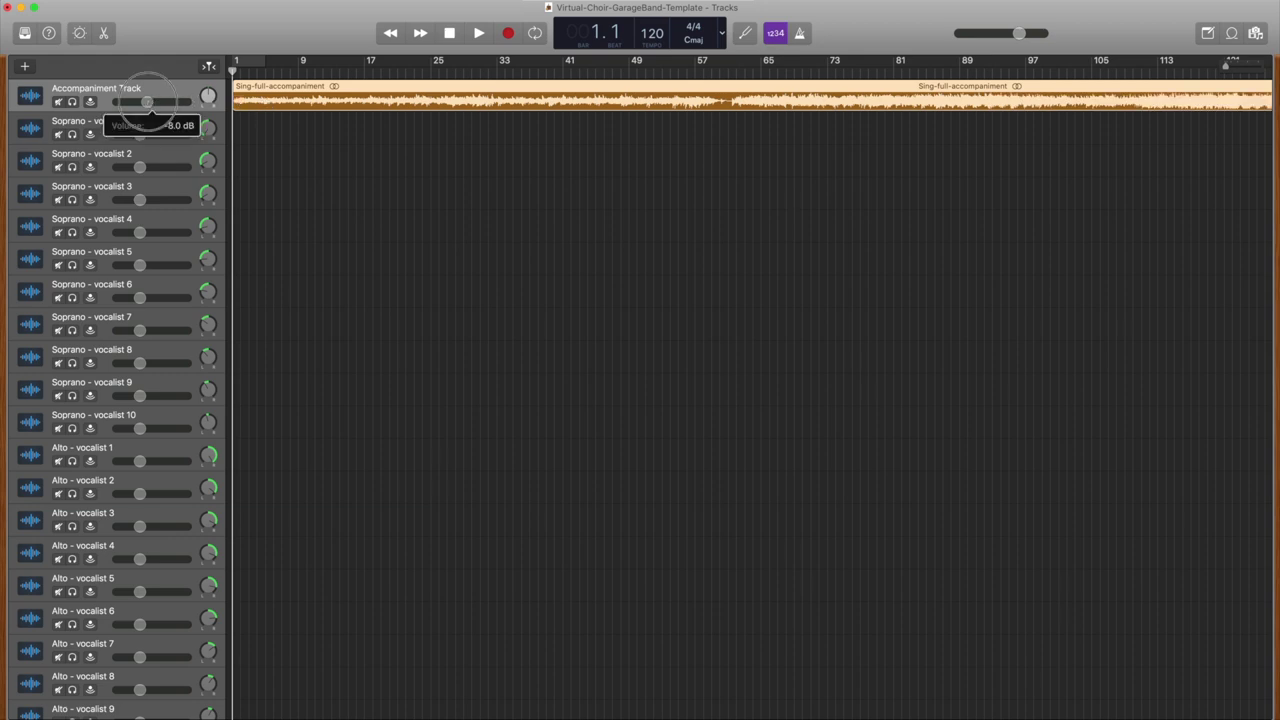
pyautogui.moveTo(147, 102); pyautogui.dragTo(148, 101)
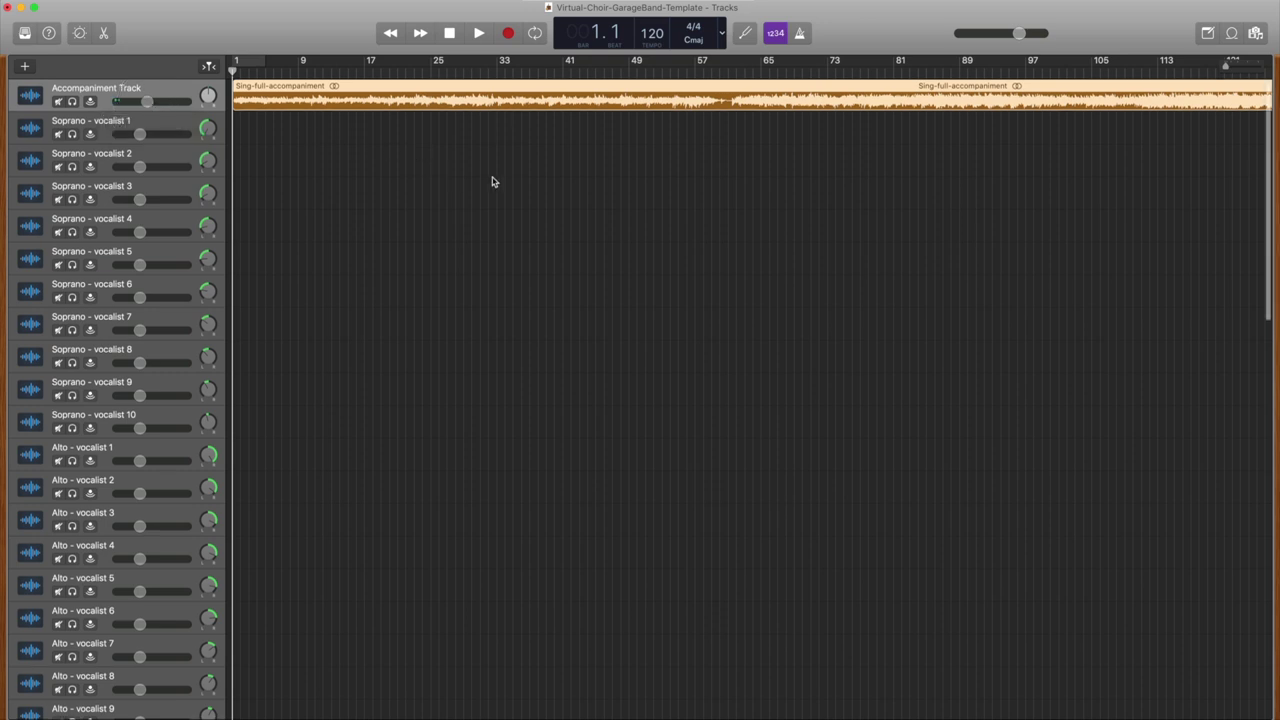
# Step: Delete the Bass - vocalist 1 and Bass - vocalist 2 tracks
pyautogui.scroll(-5, 200, 272)
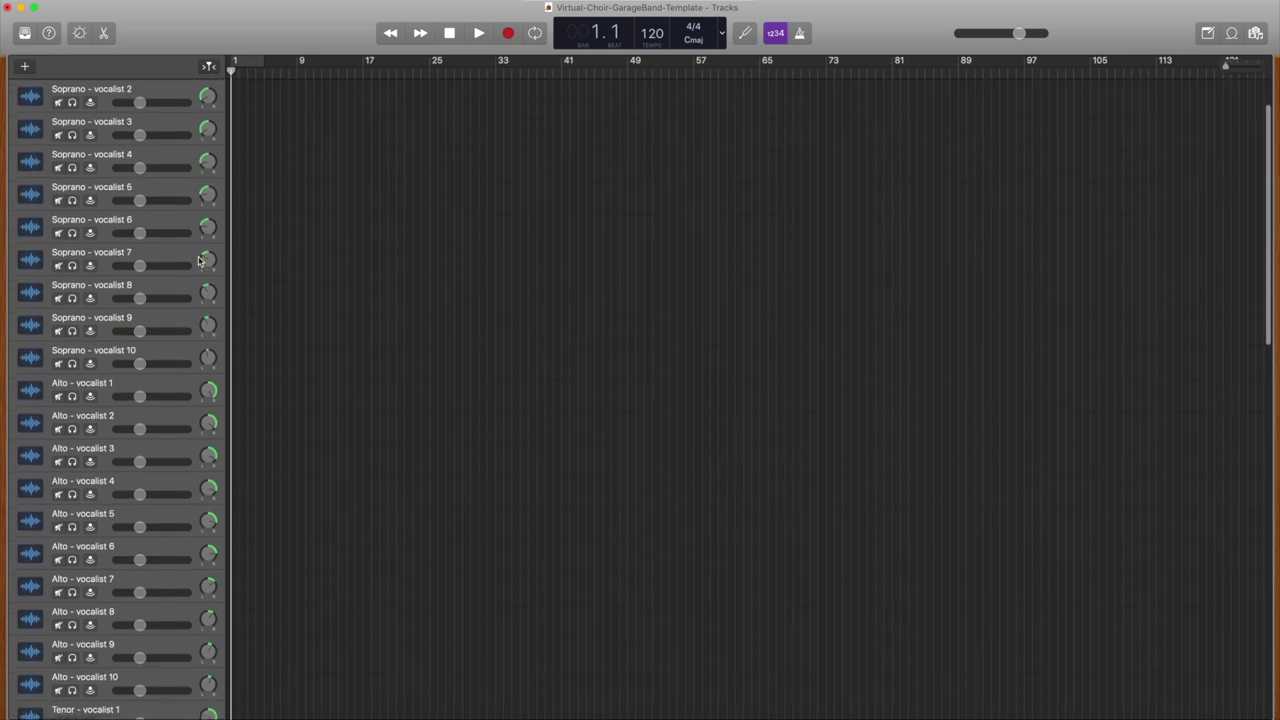
pyautogui.scroll(-8, 200, 272)
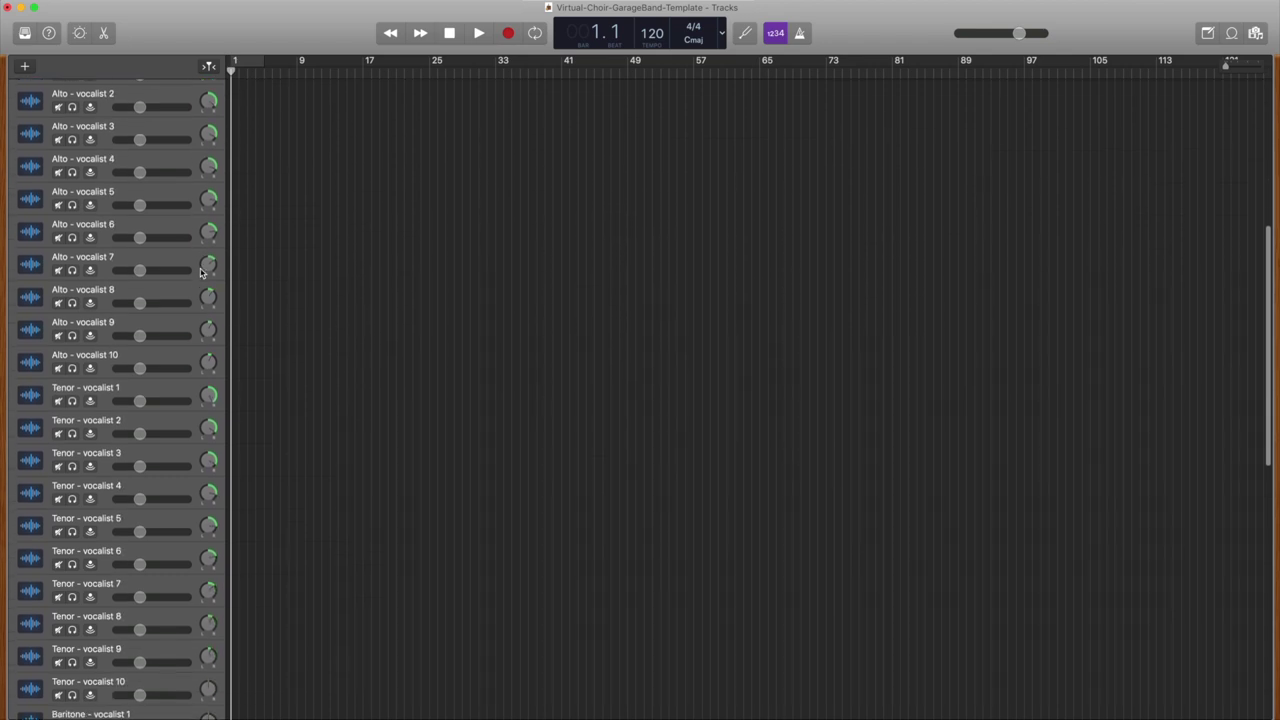
pyautogui.scroll(-10, 200, 272)
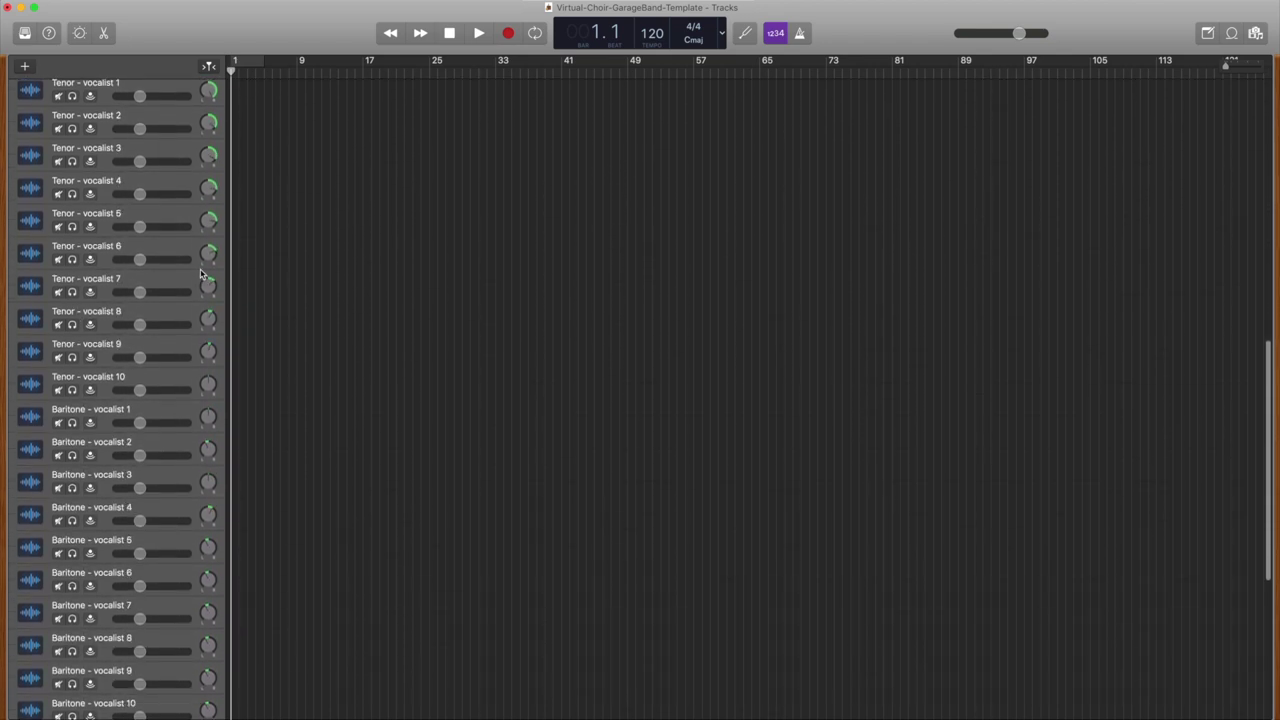
pyautogui.scroll(-4, 200, 272)
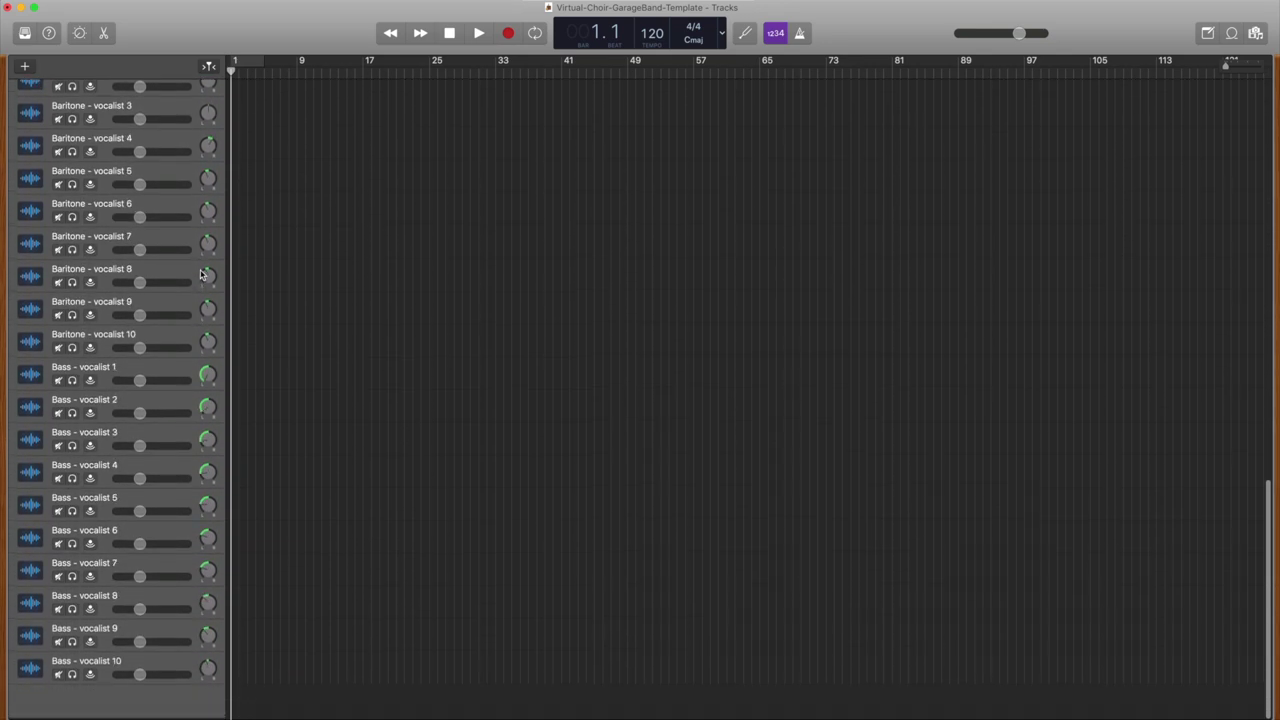
pyautogui.click(149, 369)
pyautogui.press('super+BackSpace')
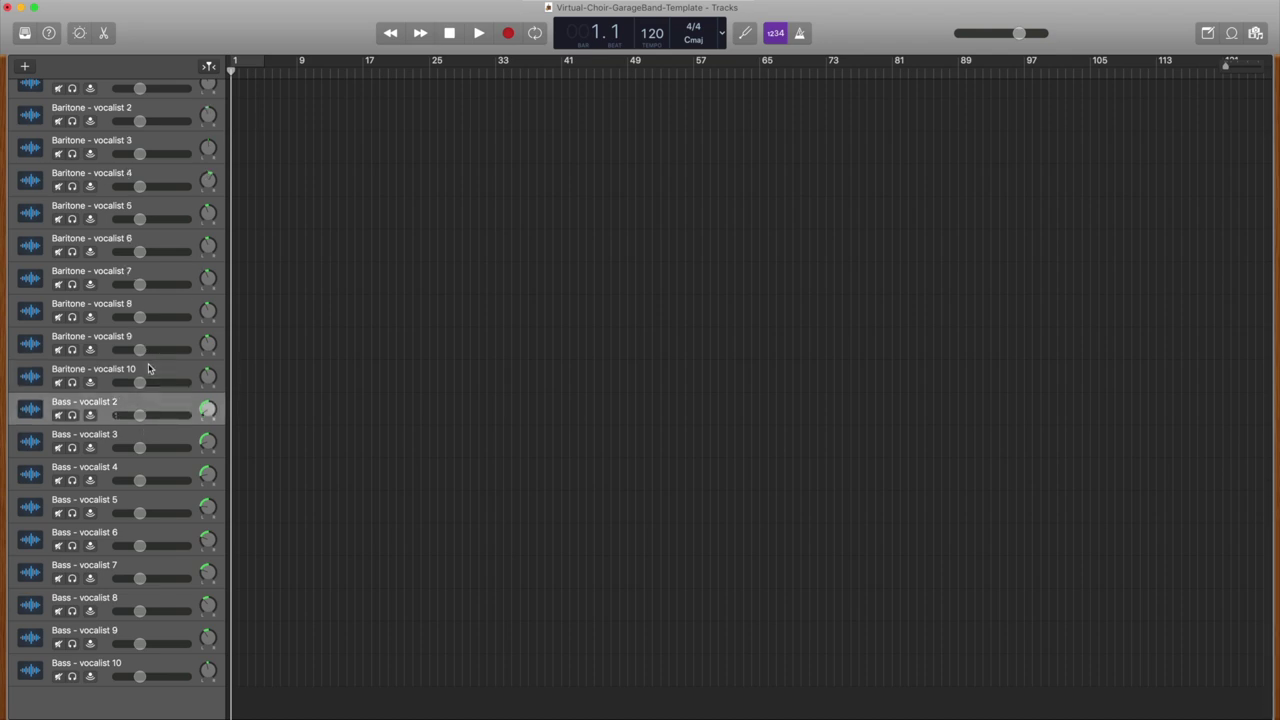
pyautogui.press('super+BackSpace')
# Step: Duplicate Soprano - vocalist 10's settings into a new track named Soprano - vocalist 11
pyautogui.scroll(15, 149, 369)
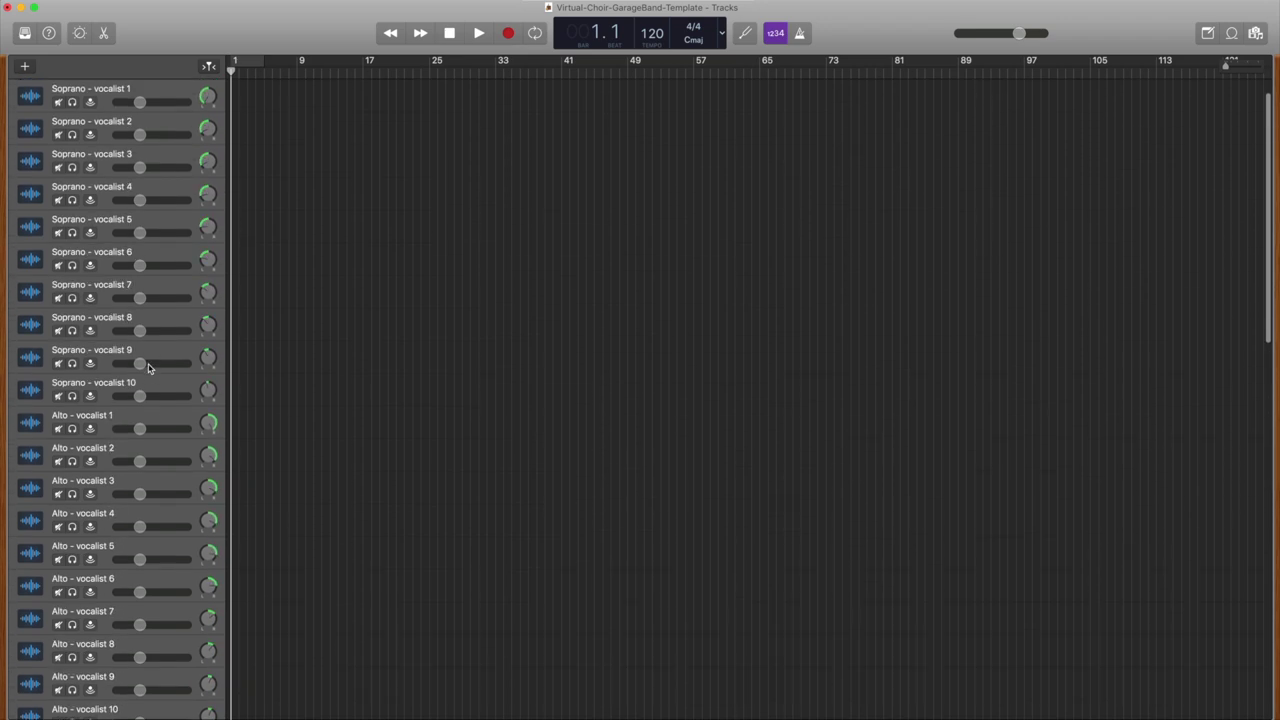
pyautogui.click(171, 420)
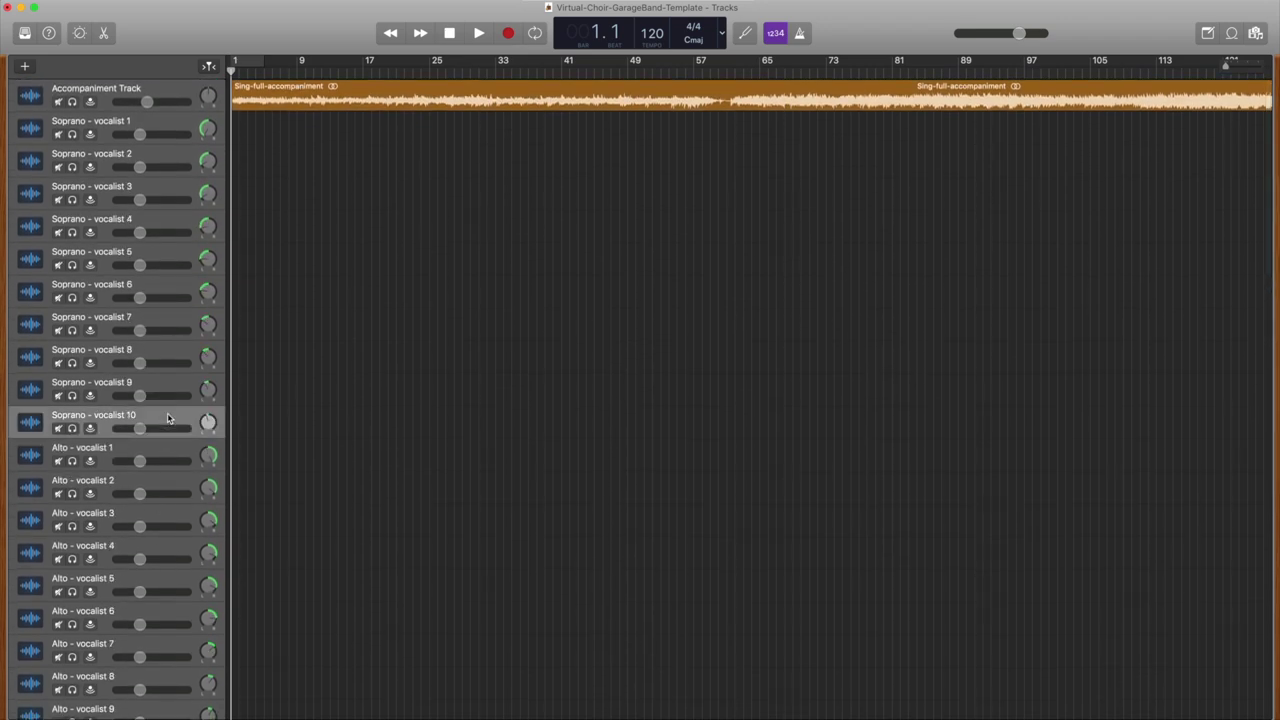
pyautogui.rightClick(171, 420)
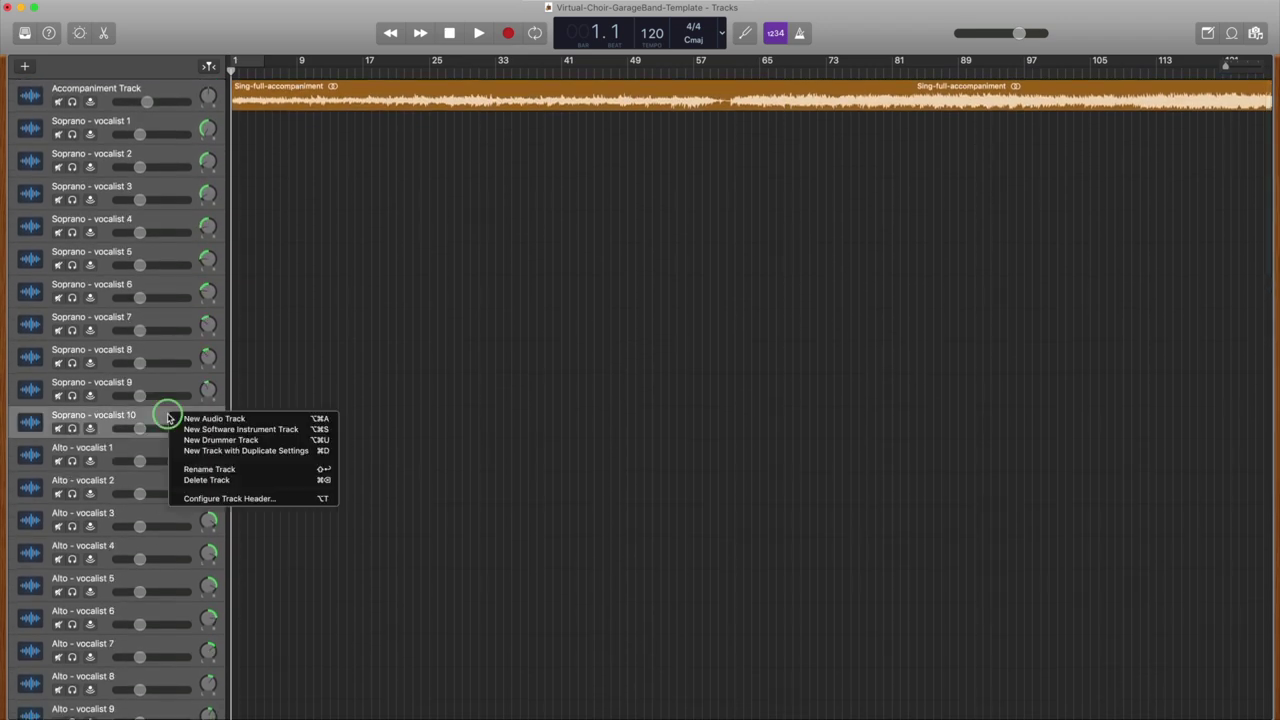
pyautogui.click(258, 451)
pyautogui.doubleClick(132, 447)
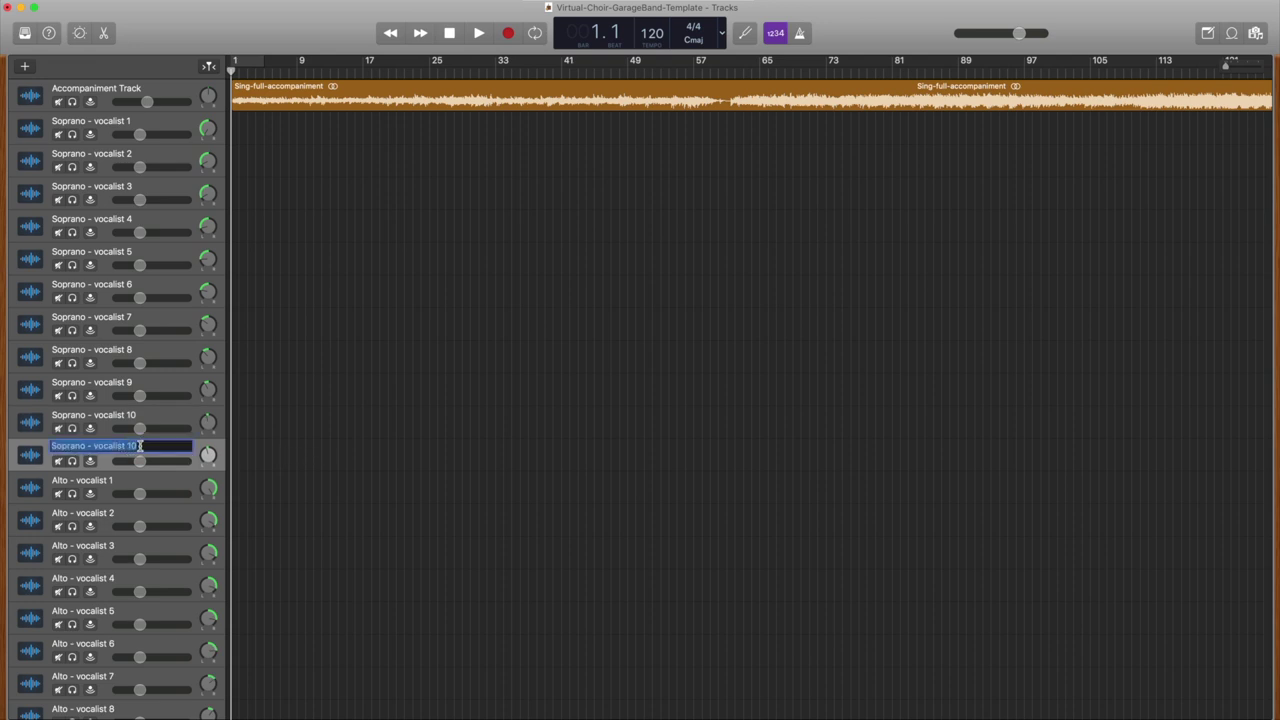
pyautogui.press('Right')
pyautogui.press('BackSpace')
pyautogui.write('1')
pyautogui.press('Return')
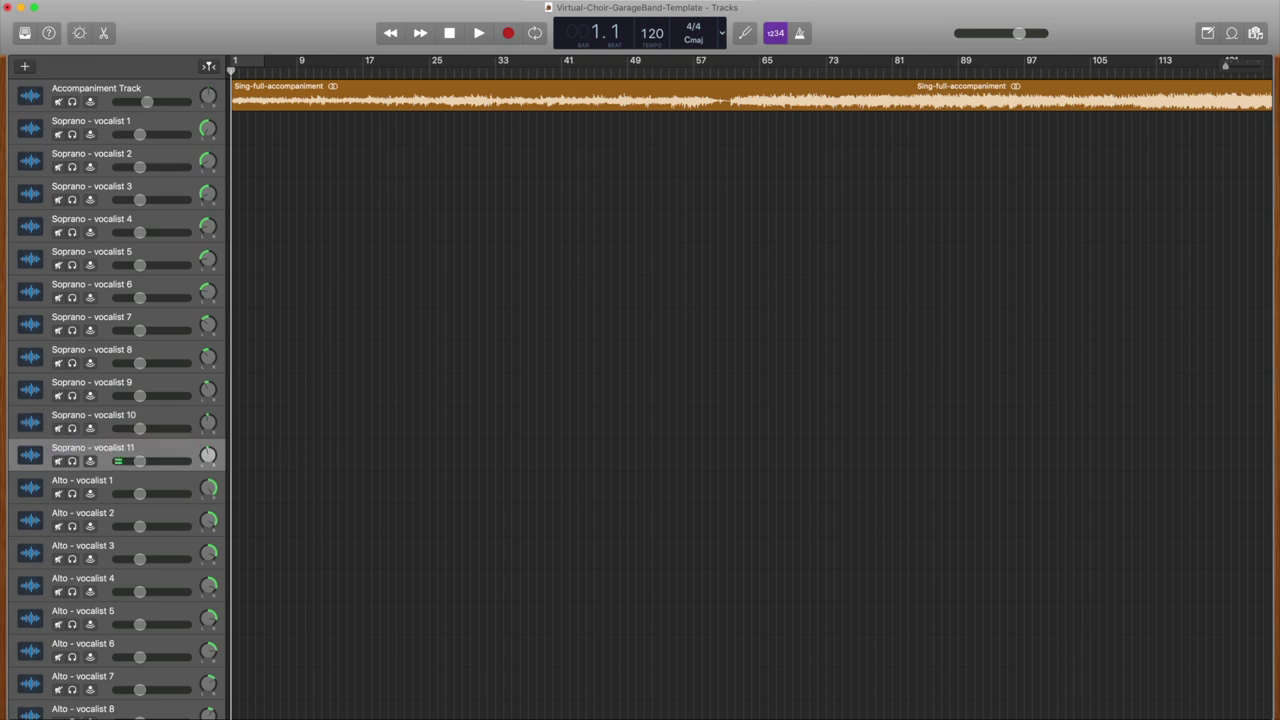
pyautogui.click(141, 134)
# Step: Pan Soprano - vocalist 1 to -30, review its compressor and EQ, and nudge Ambience
pyautogui.moveTo(207, 134)
pyautogui.mouseDown()
pyautogui.moveTo(210, 111)
pyautogui.moveTo(209, 138)
pyautogui.mouseUp()
pyautogui.click(198, 143)
pyautogui.press('b')
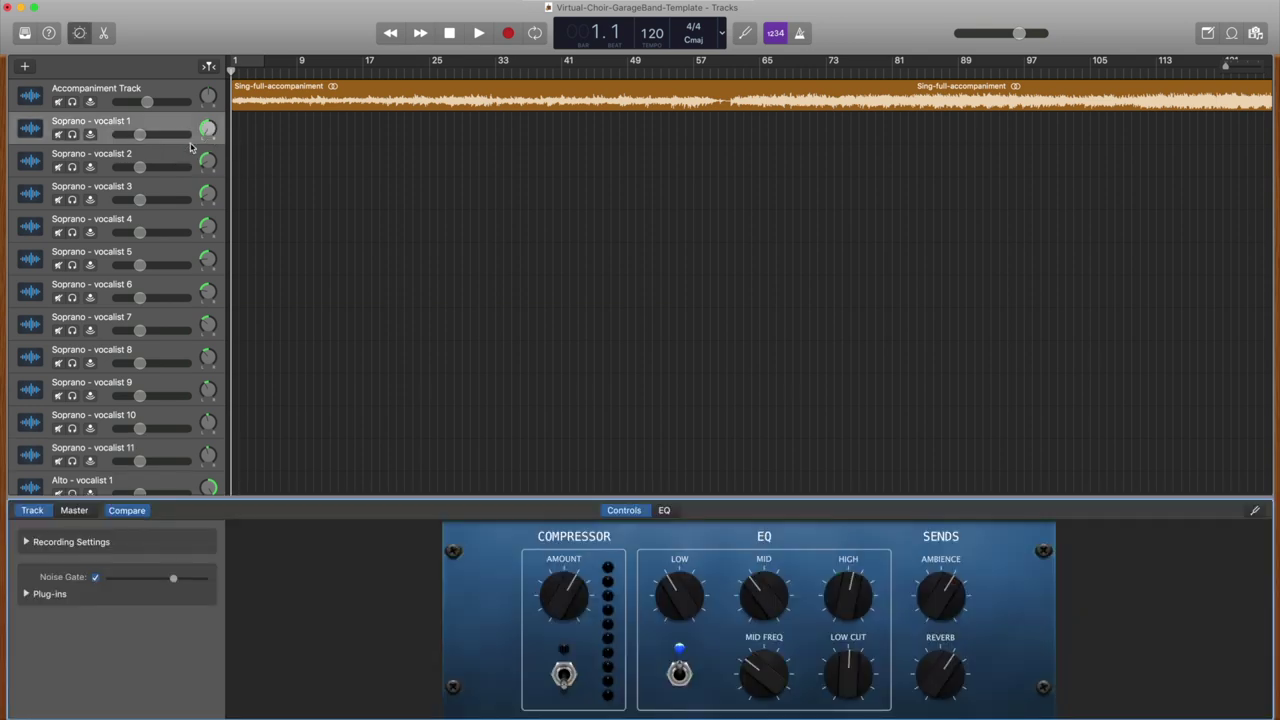
pyautogui.click(664, 511)
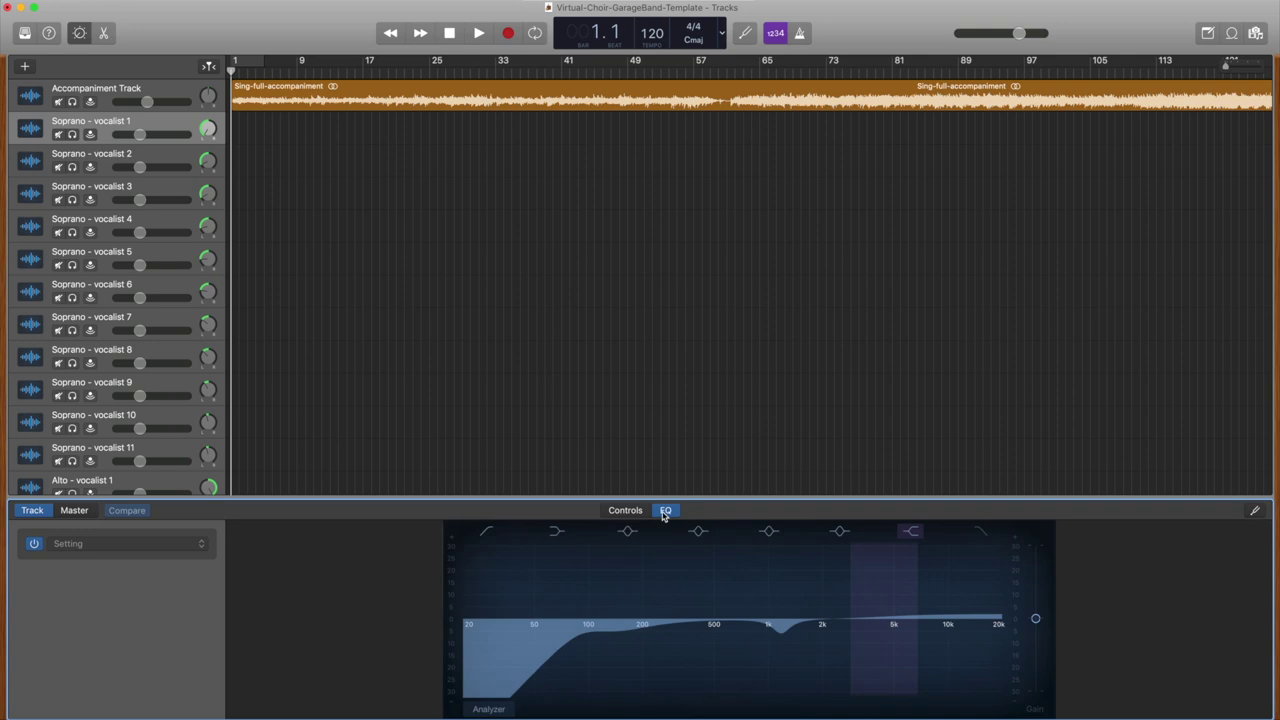
pyautogui.click(628, 511)
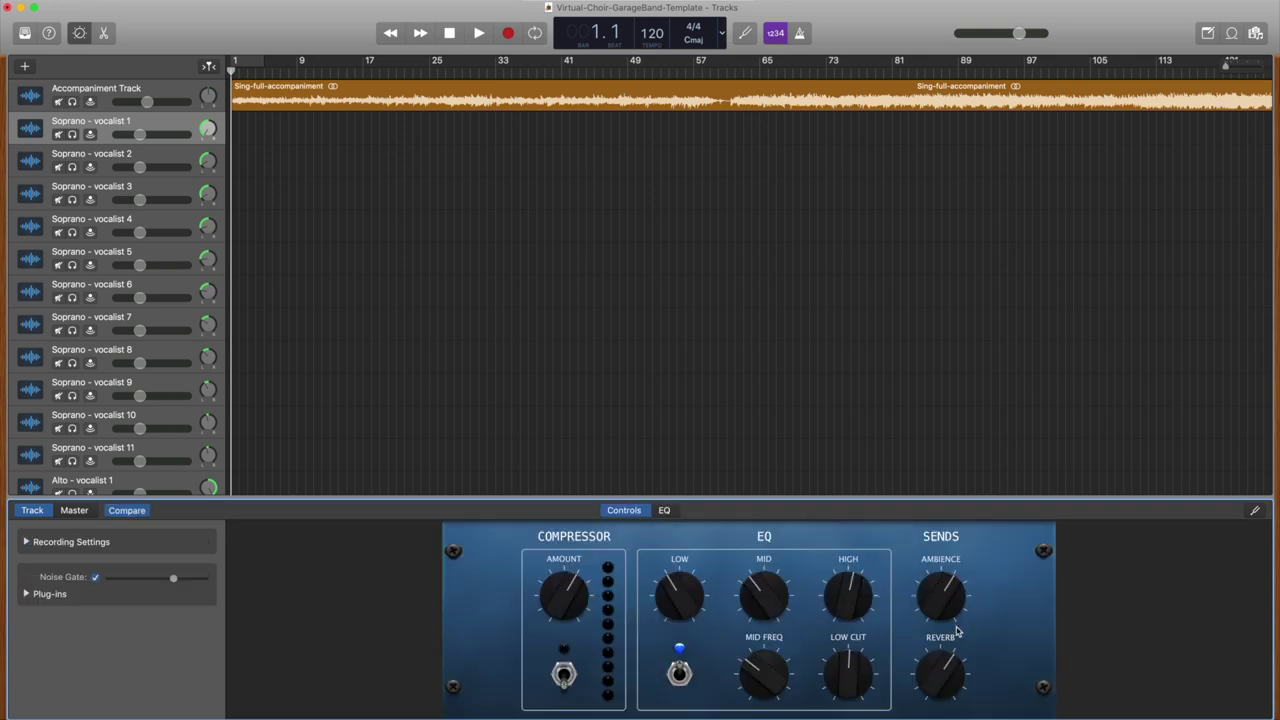
pyautogui.moveTo(930, 605)
pyautogui.mouseDown()
pyautogui.moveTo(920, 634)
pyautogui.moveTo(928, 604)
pyautogui.mouseUp()
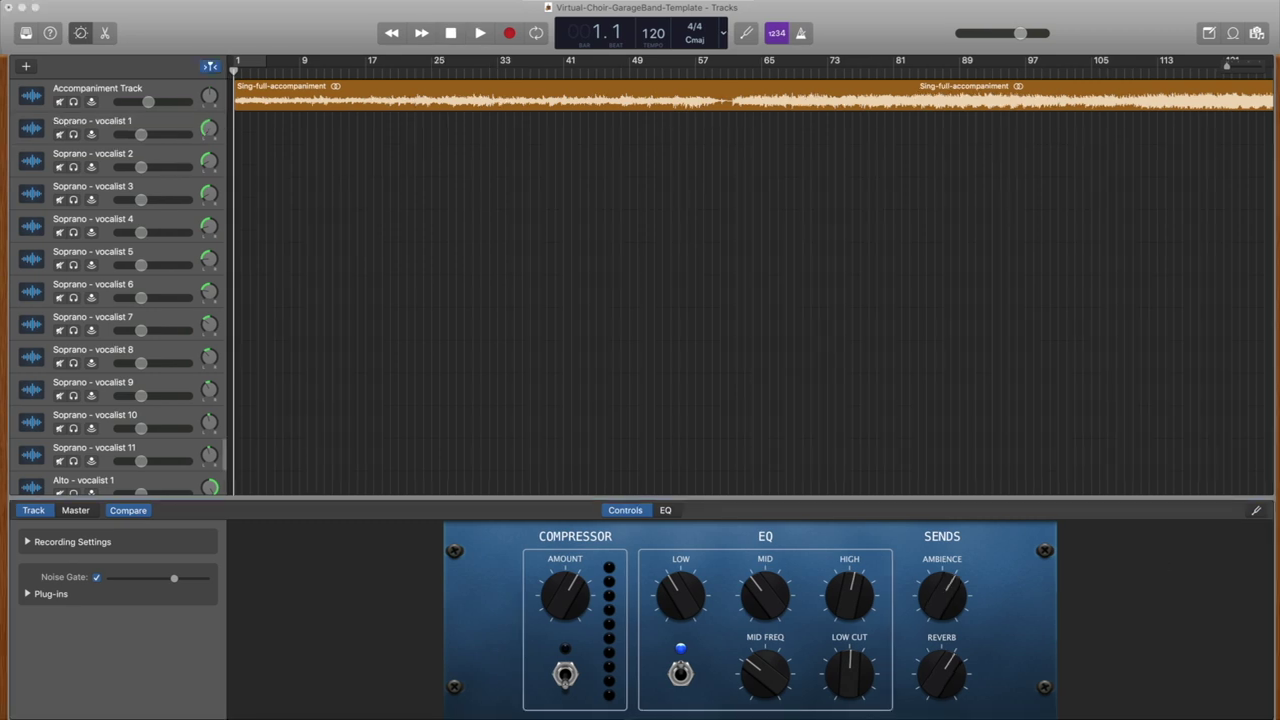
# Step: Put Singer 1.9 on Soprano - vocalist 1 and trim its silent lead-in in the editor
pyautogui.moveTo(1000, 400); pyautogui.dragTo(230, 133)
pyautogui.moveTo(145, 135); pyautogui.dragTo(170, 134)
pyautogui.doubleClick(324, 122)
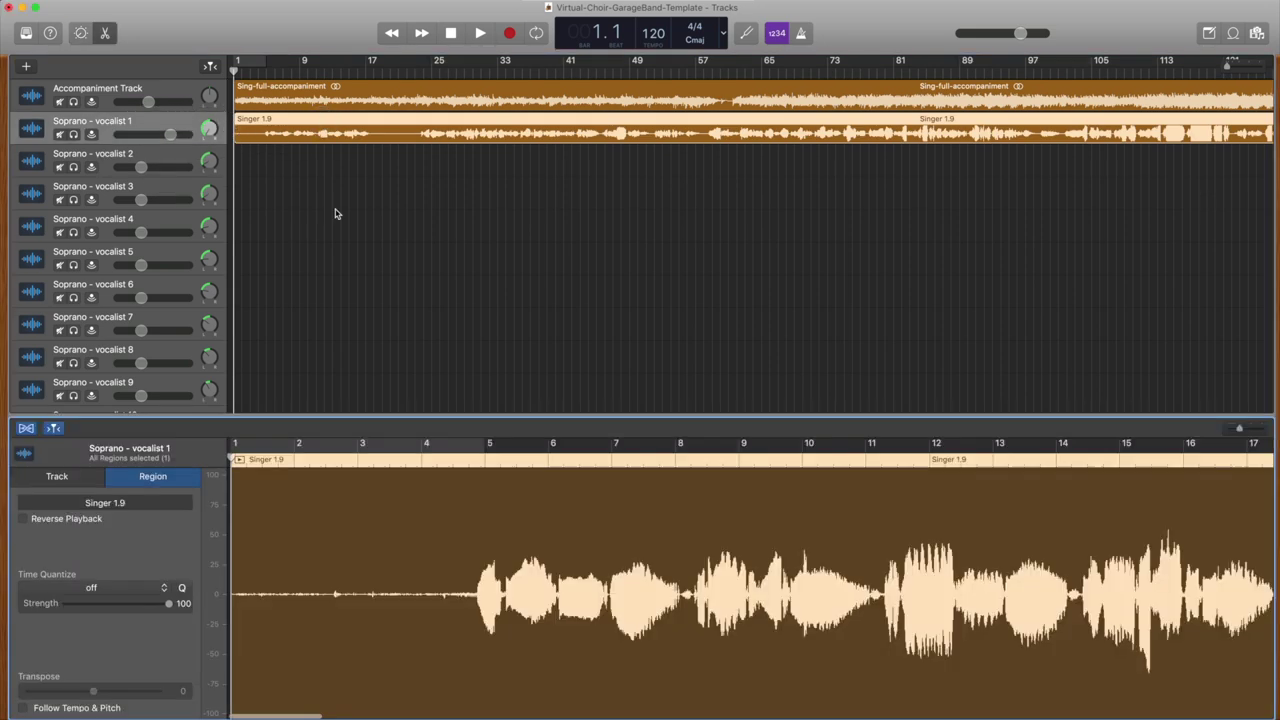
pyautogui.moveTo(234, 688); pyautogui.dragTo(466, 688)
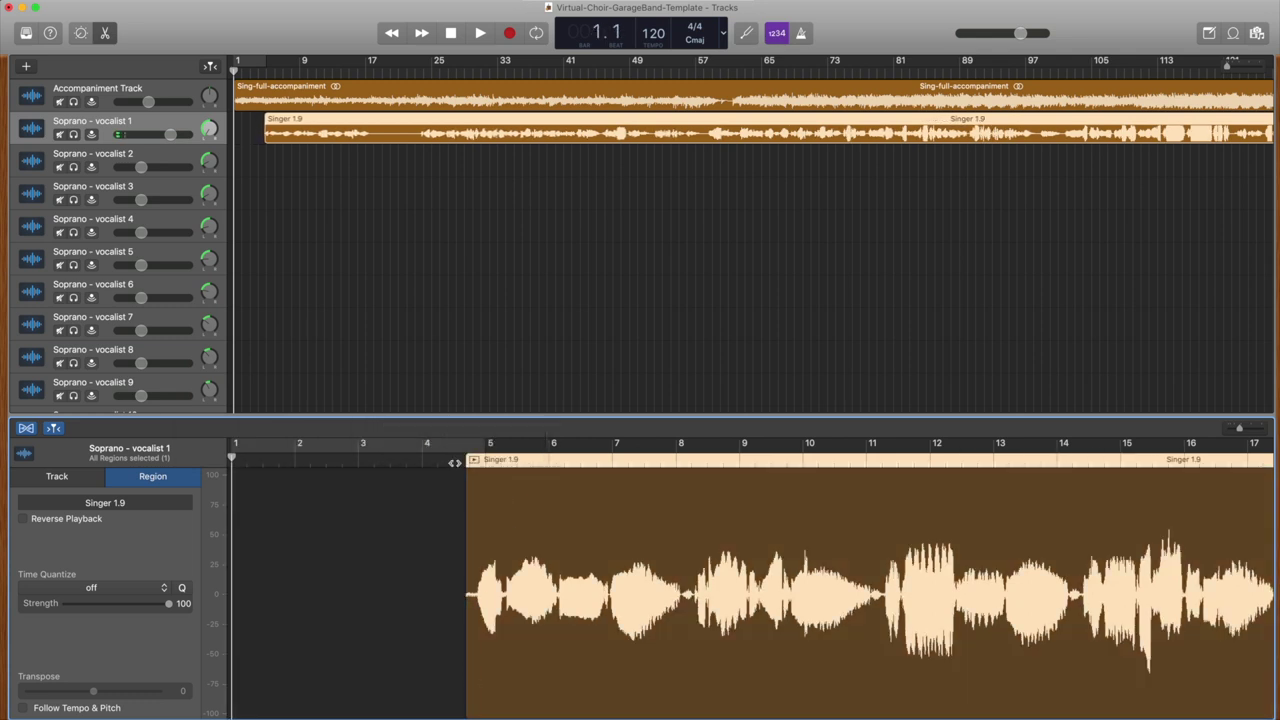
pyautogui.press('space')
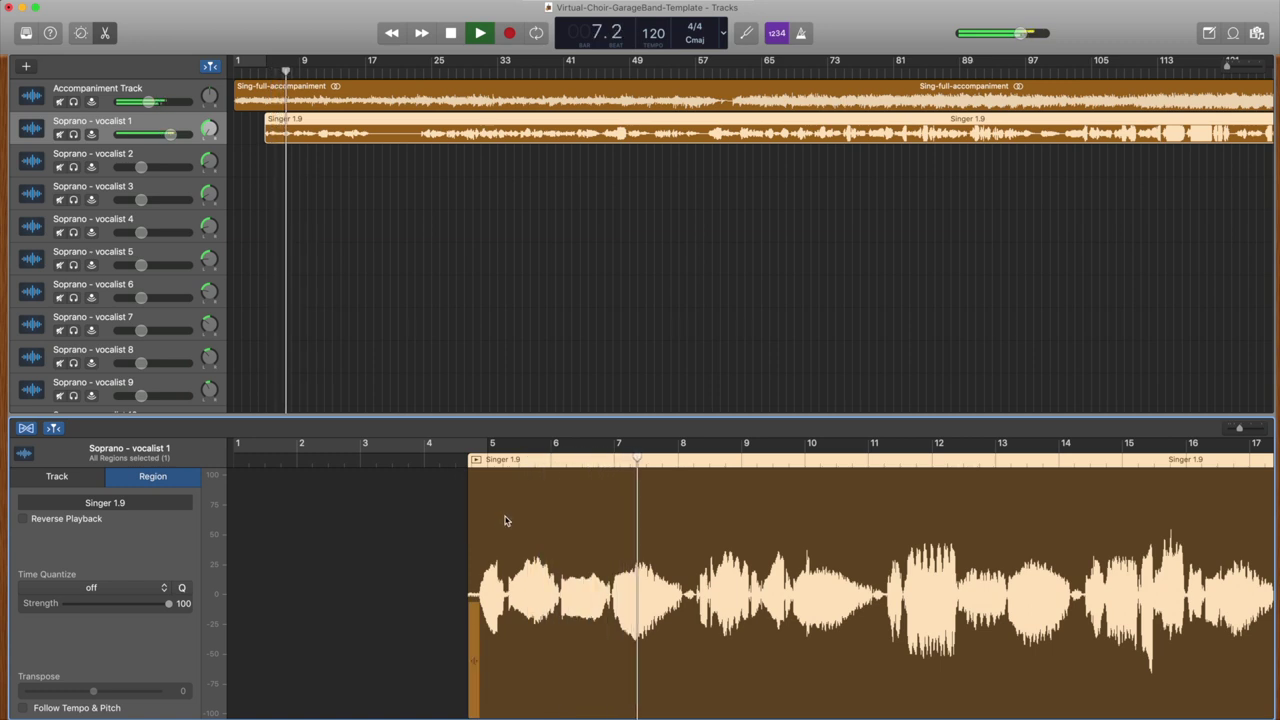
pyautogui.press('space')
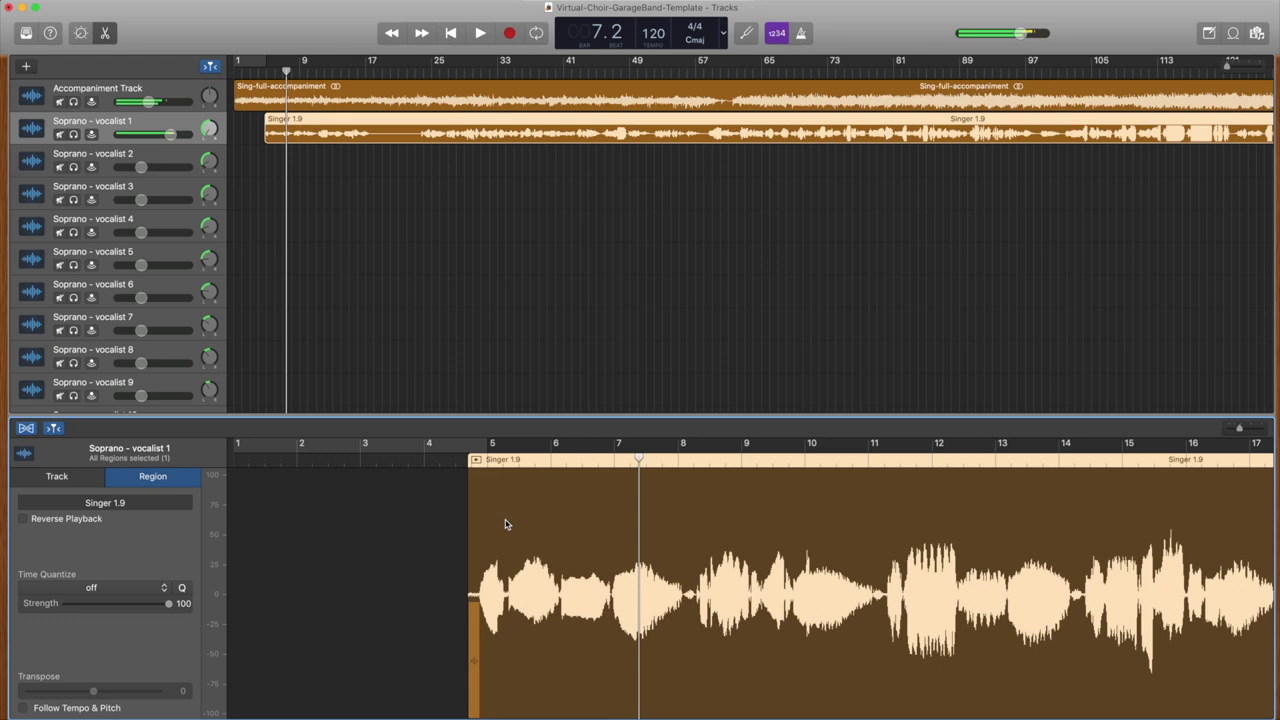
# Step: Shift the Singer 1.9 region later to match the accompaniment and set volume to -11.8 dB
pyautogui.moveTo(505, 524); pyautogui.dragTo(652, 514)
pyautogui.press('space')
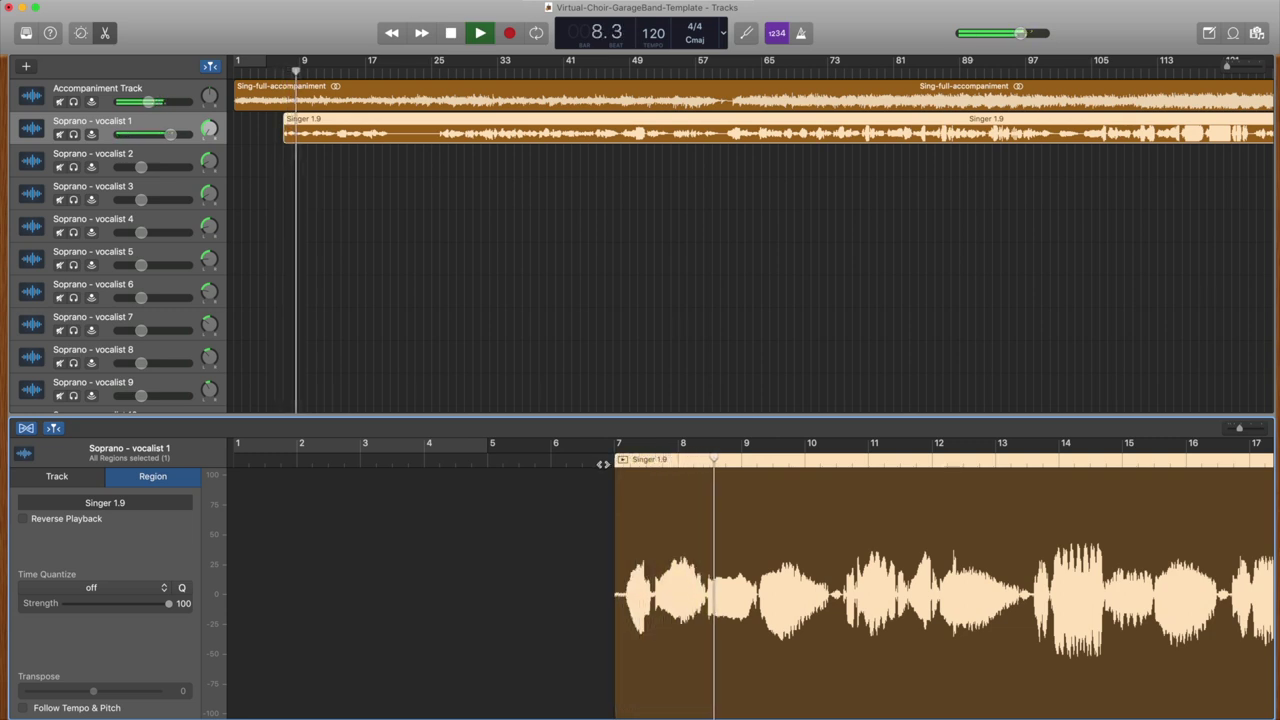
pyautogui.hscroll(2, 763, 660)
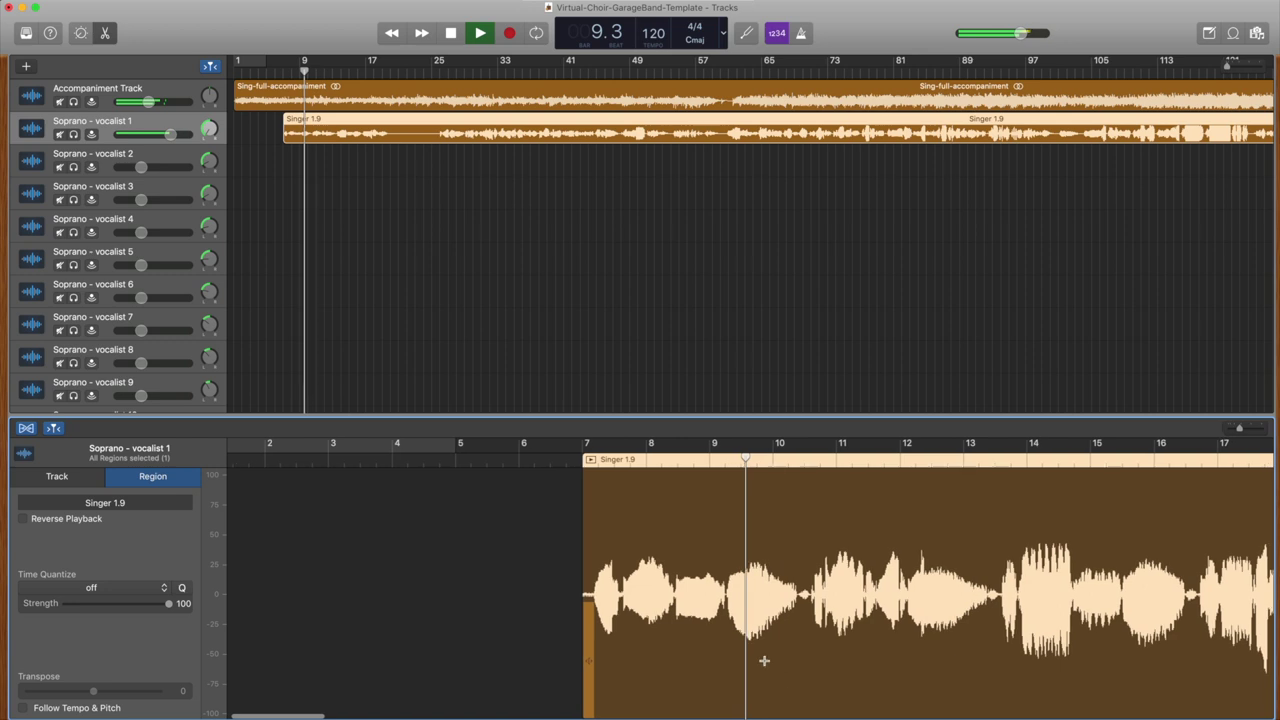
pyautogui.press('space')
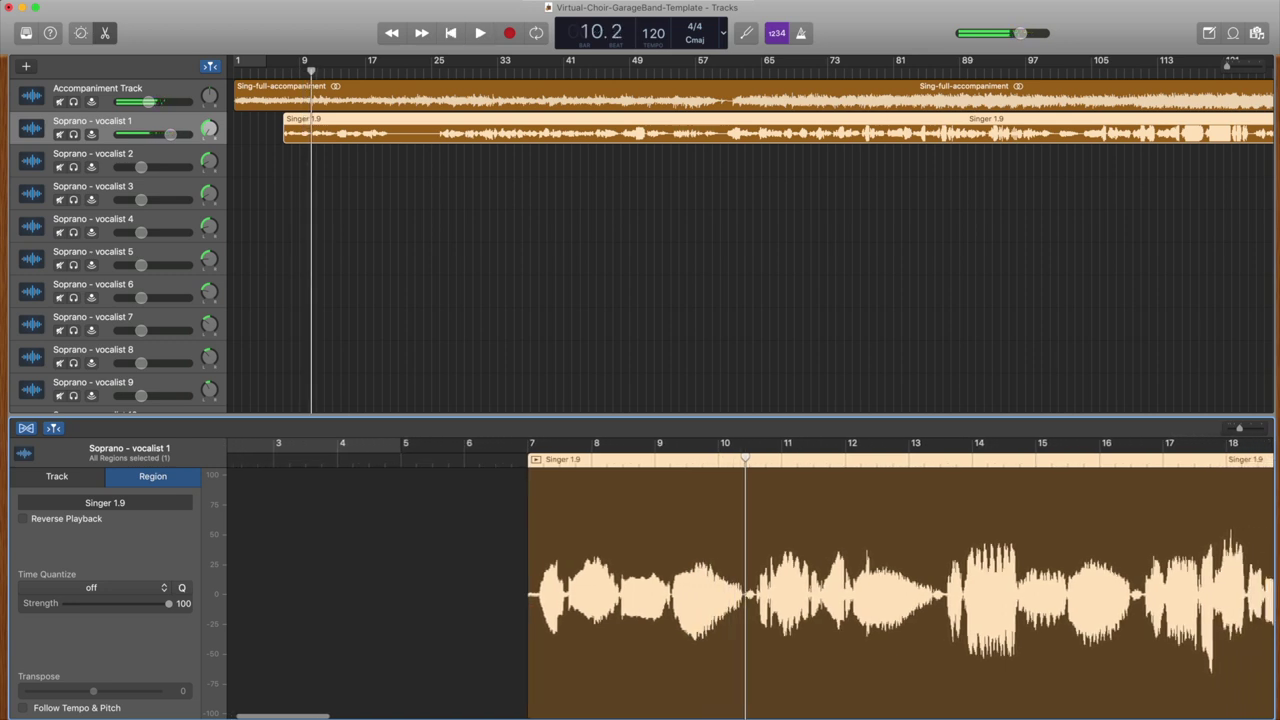
pyautogui.click(162, 148)
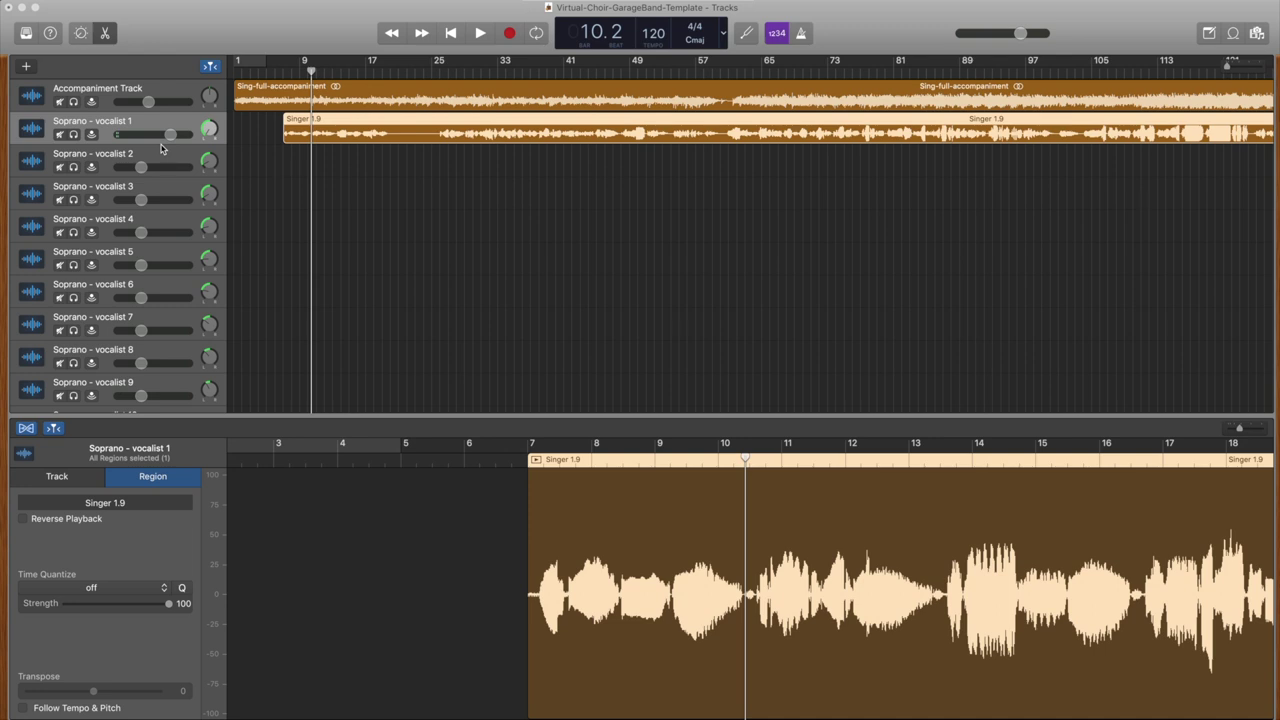
pyautogui.moveTo(168, 134); pyautogui.dragTo(92, 153)
# Step: Mute Soprano - vocalist 1, place Singer 2 on Soprano - vocalist 2 and trim its start to bar 6.6
pyautogui.click(59, 134)
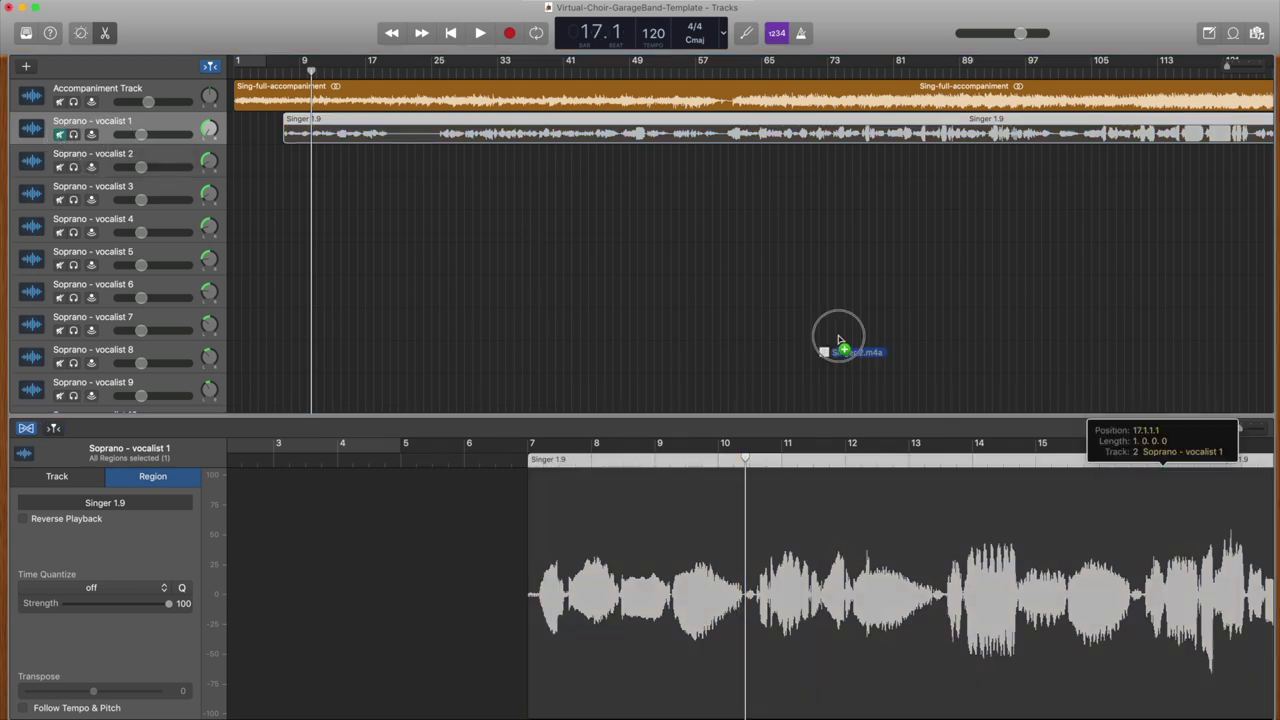
pyautogui.moveTo(829, 343); pyautogui.dragTo(229, 162)
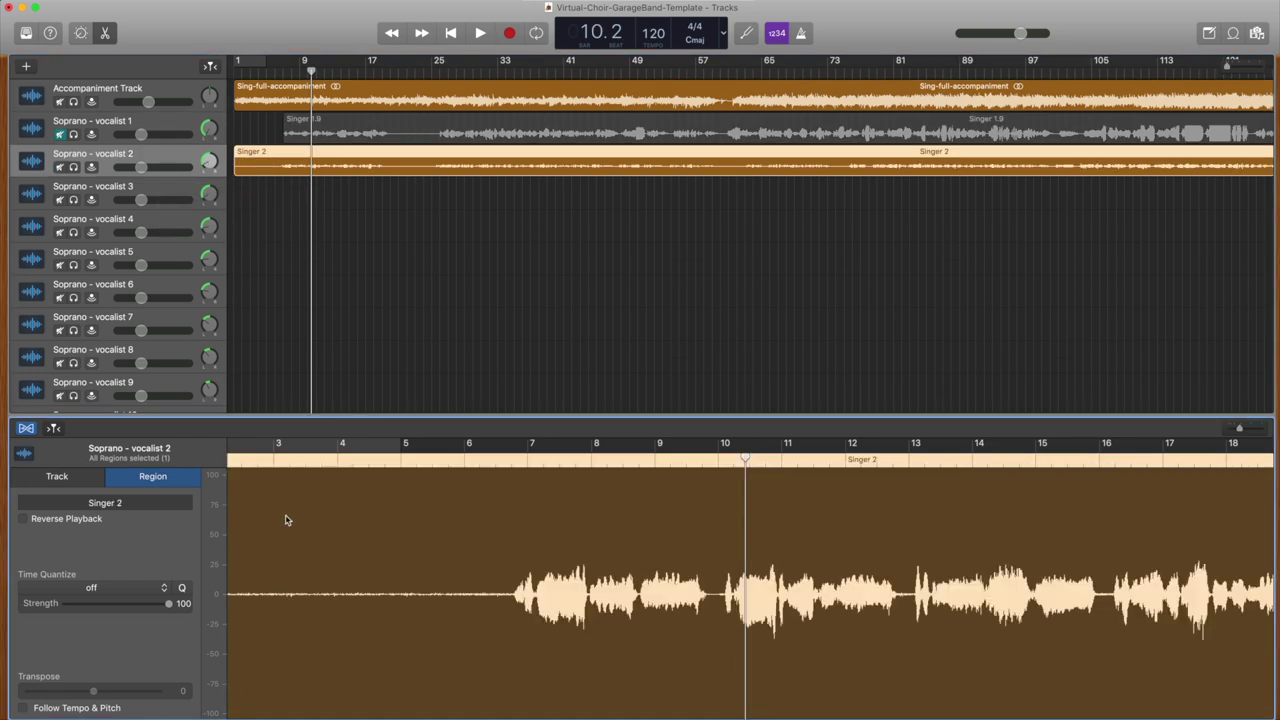
pyautogui.hscroll(-3, 233, 688)
pyautogui.moveTo(245, 678); pyautogui.dragTo(592, 663)
pyautogui.click(576, 455)
pyautogui.press('space')
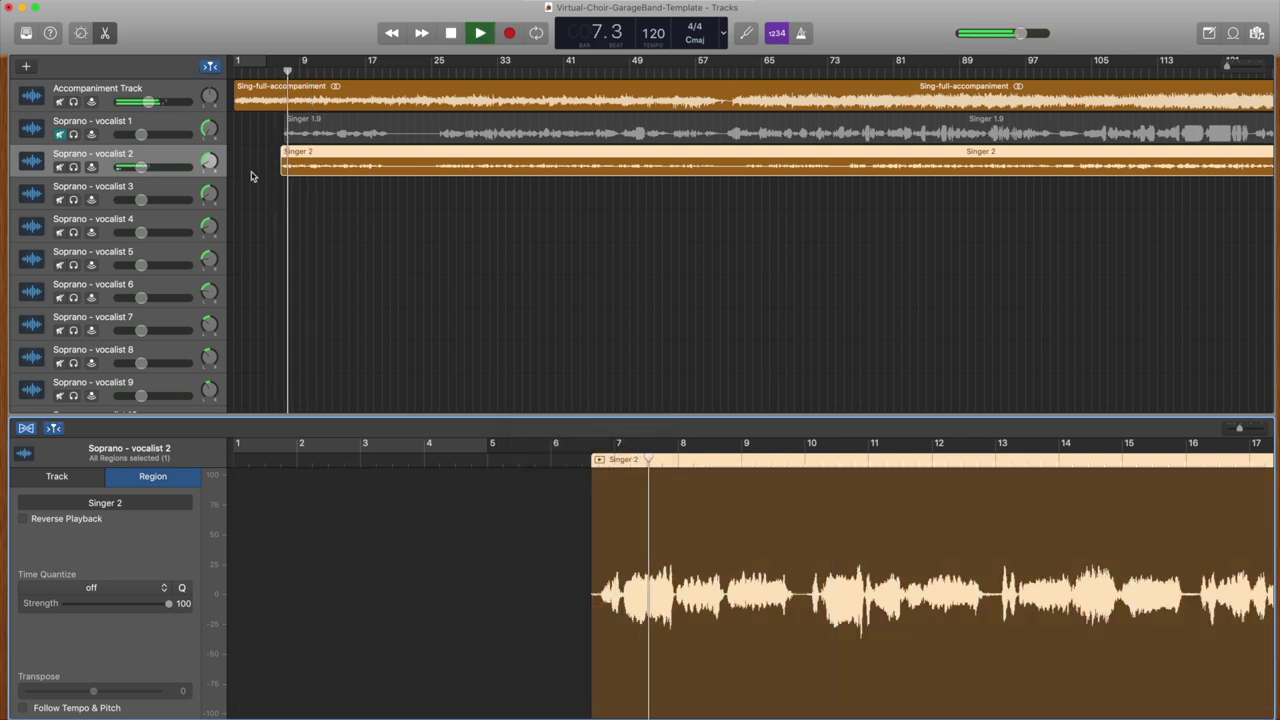
# Step: Shift Singer 2 two beats later, set it to -12.8 dB and mute; add Singer 3 to Soprano - vocalist 3
pyautogui.moveTo(141, 166); pyautogui.dragTo(160, 166)
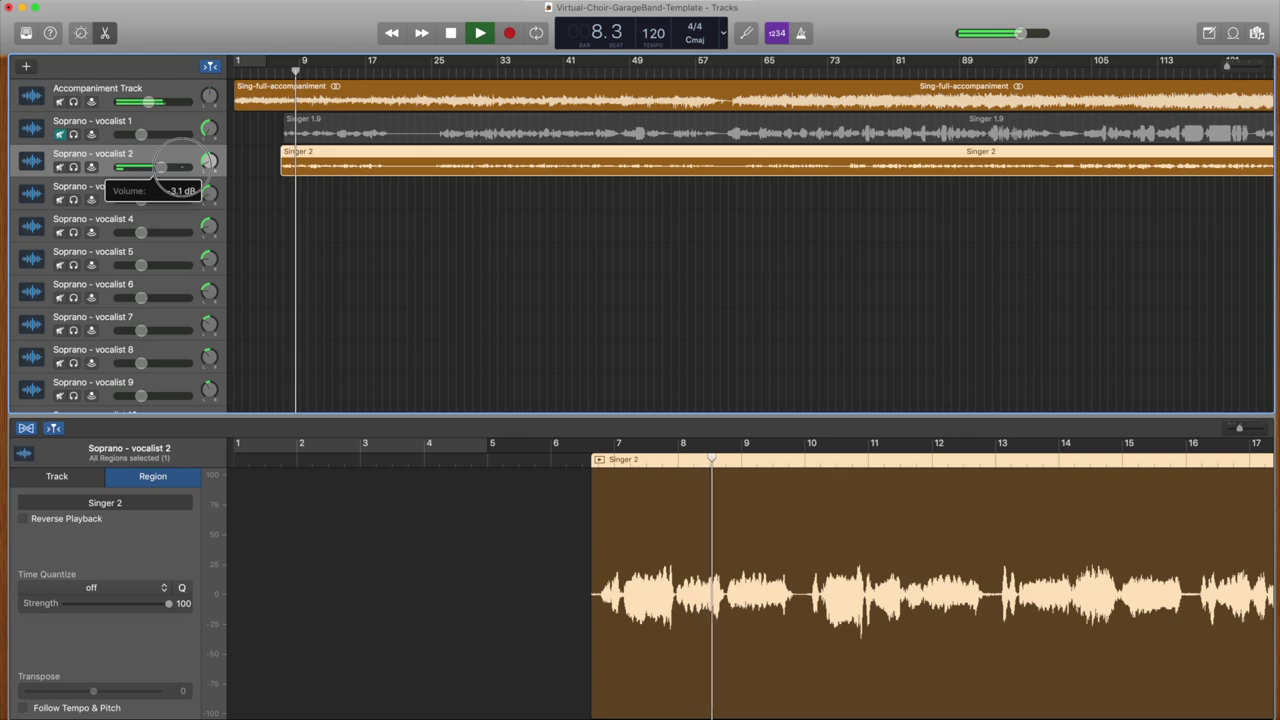
pyautogui.press('space')
pyautogui.moveTo(689, 543); pyautogui.dragTo(718, 544)
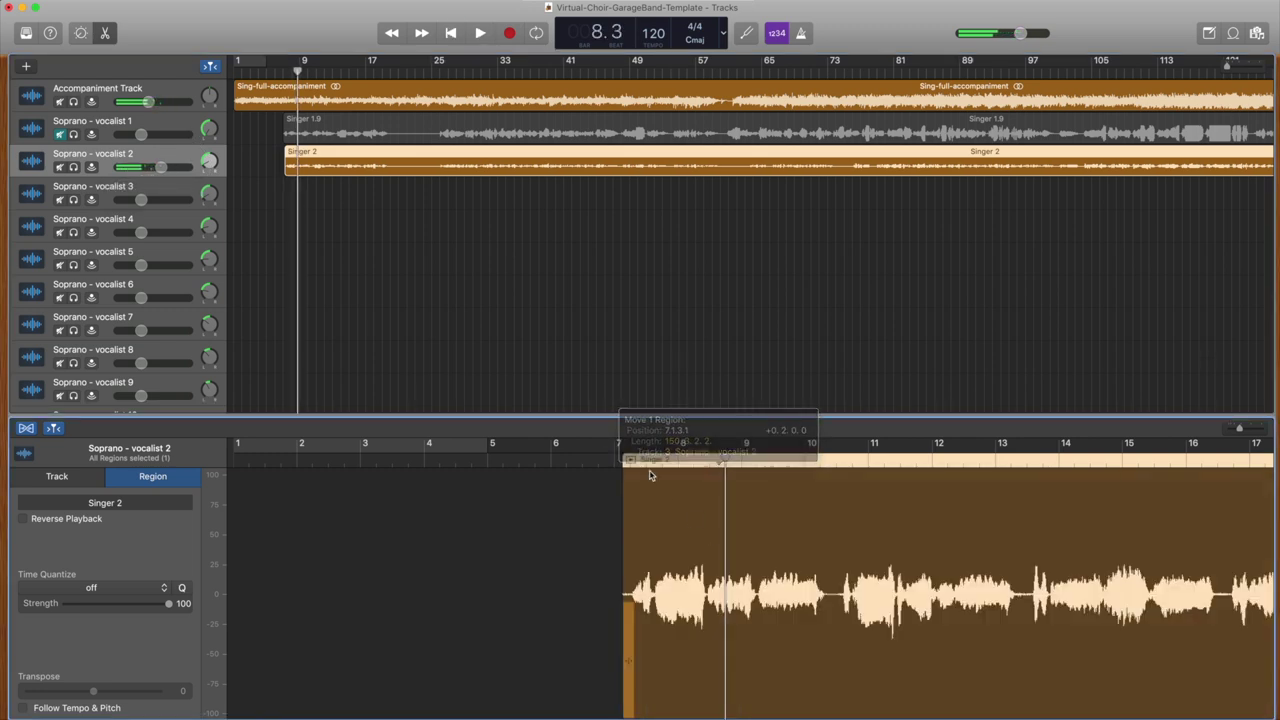
pyautogui.press('space')
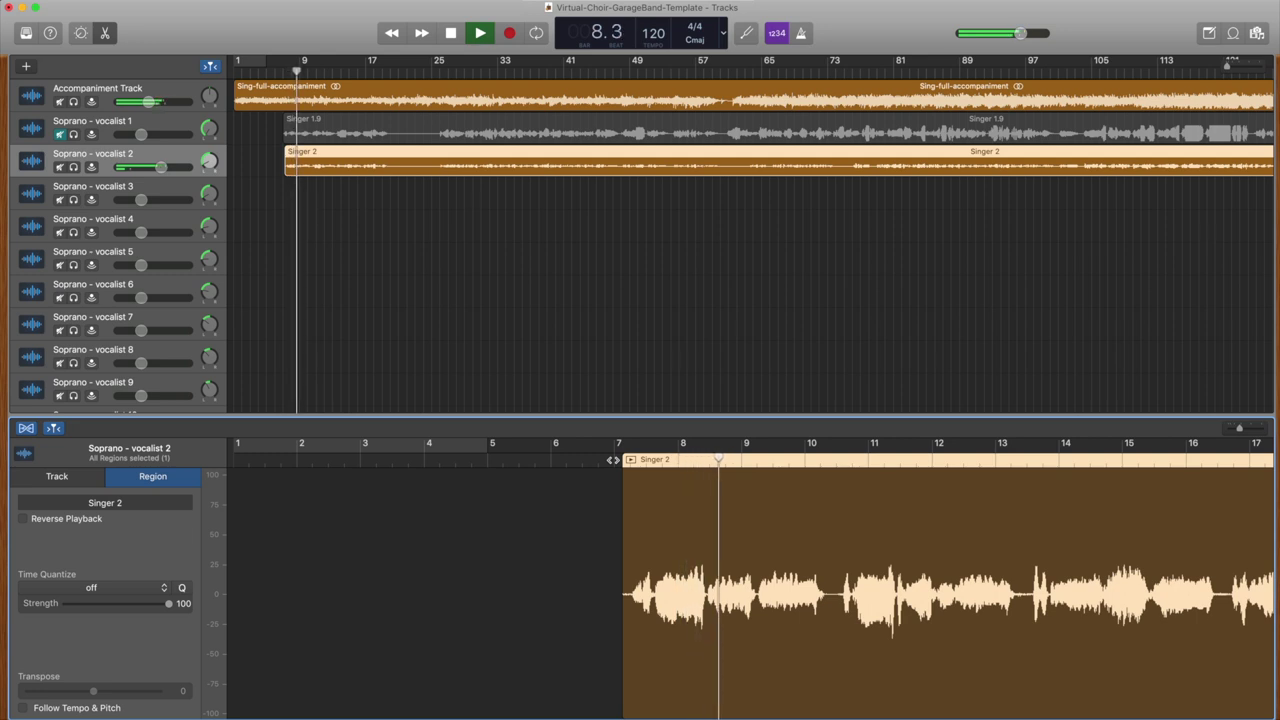
pyautogui.press('space')
pyautogui.moveTo(160, 167); pyautogui.dragTo(140, 167)
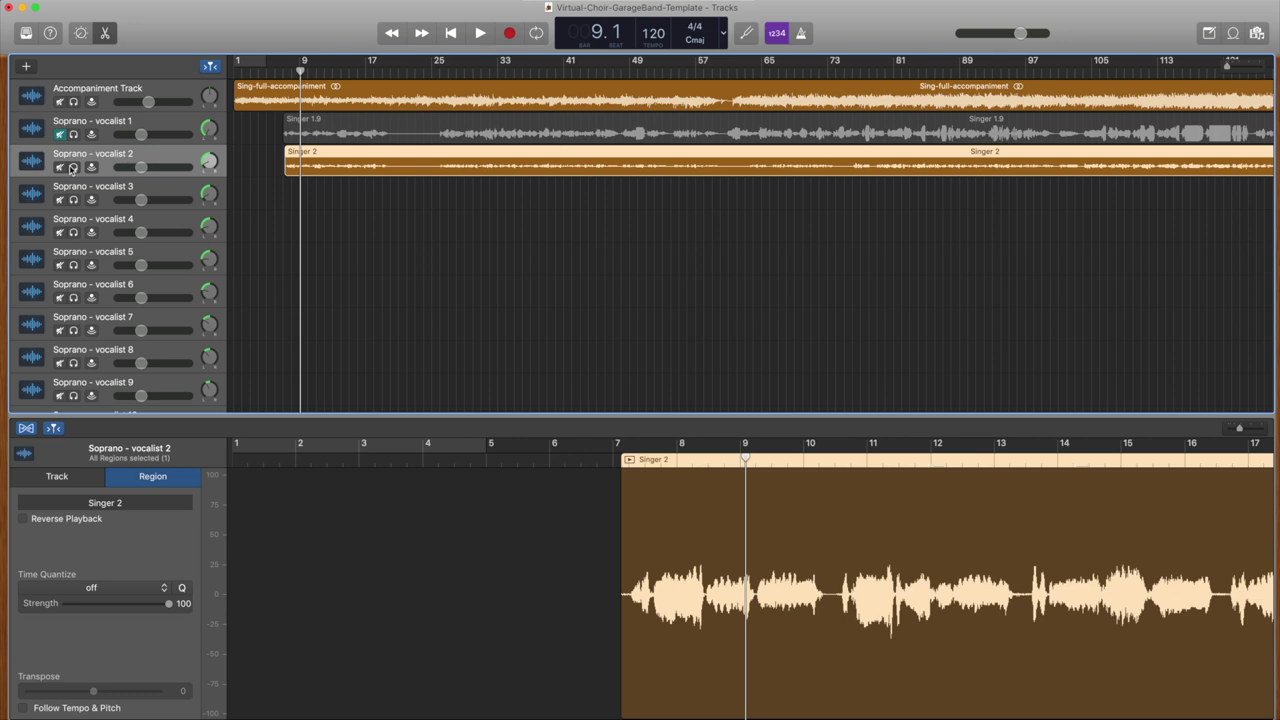
pyautogui.click(61, 167)
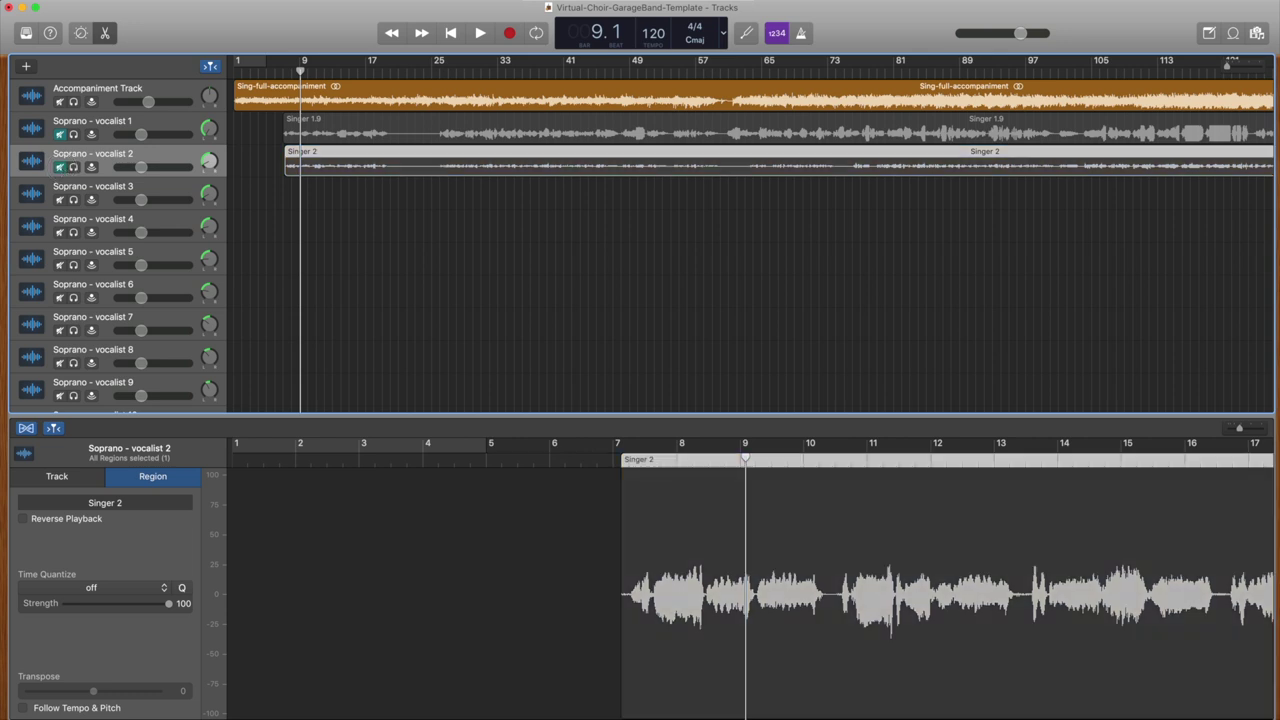
pyautogui.moveTo(1145, 483); pyautogui.dragTo(229, 192)
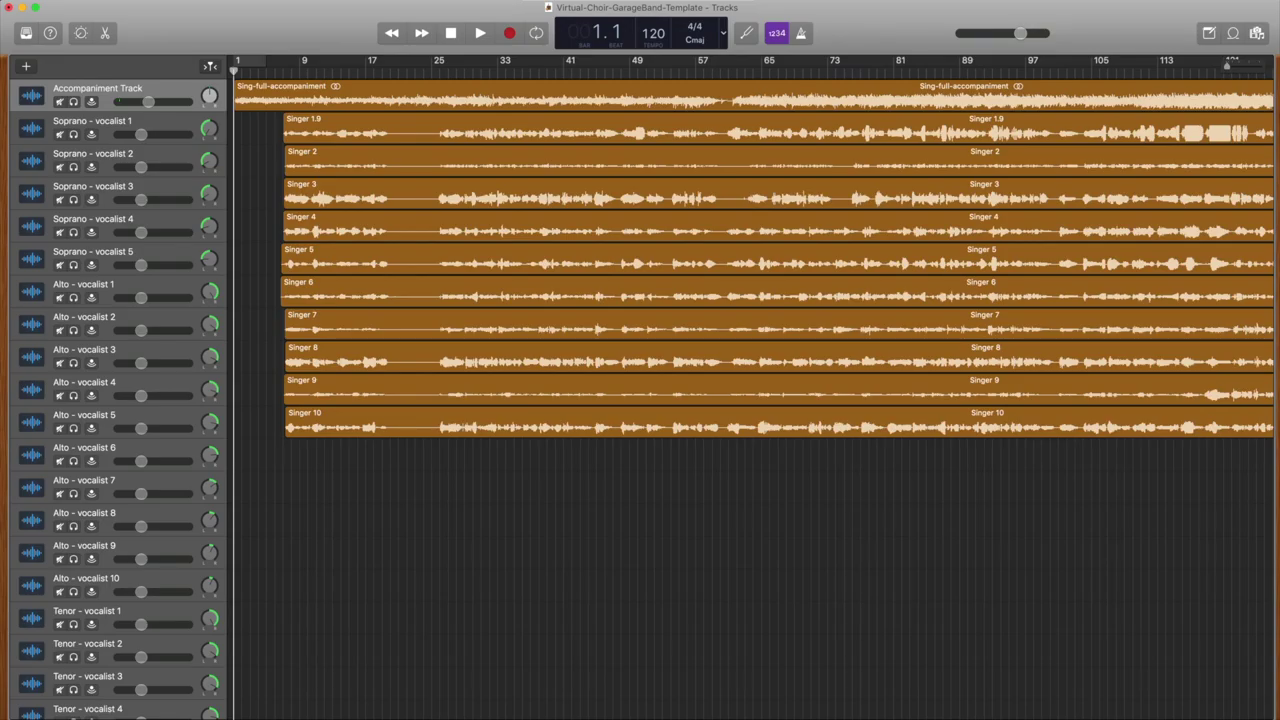
# Step: Solo Soprano - vocalists 1 and 2, and enable Flex on the Soprano - vocalist 2 track
pyautogui.click(179, 124)
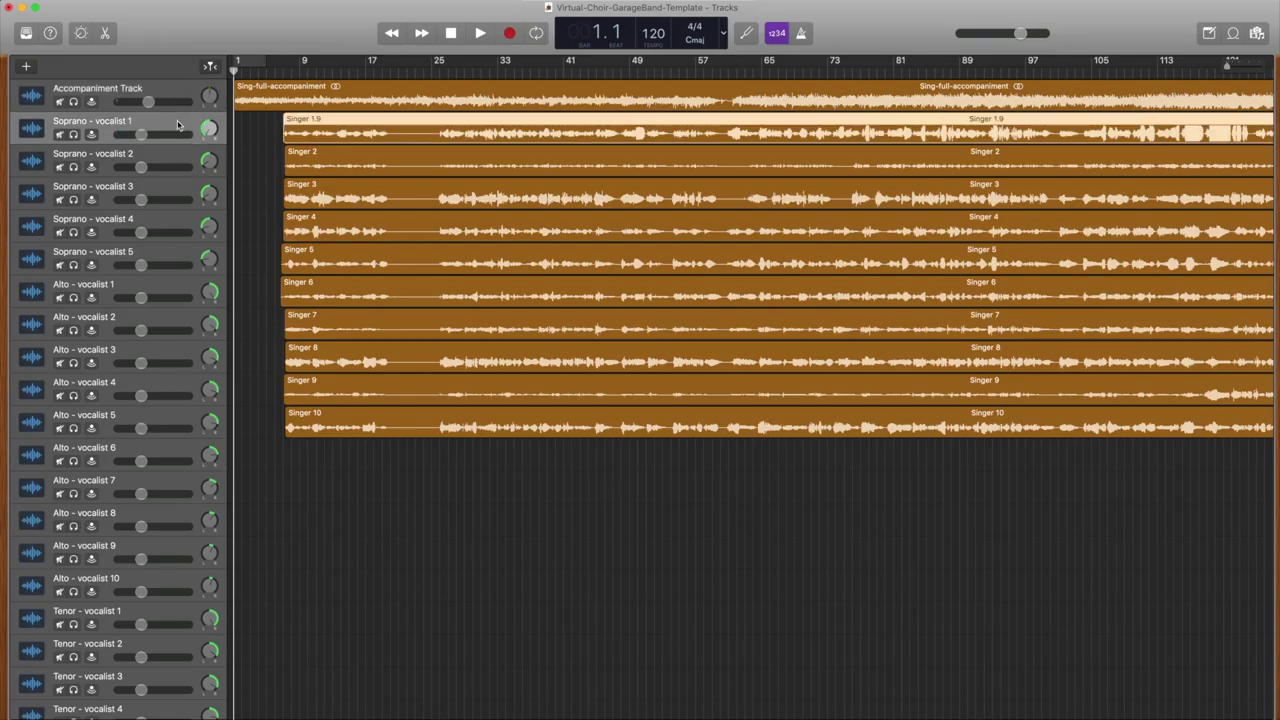
pyautogui.click(73, 134)
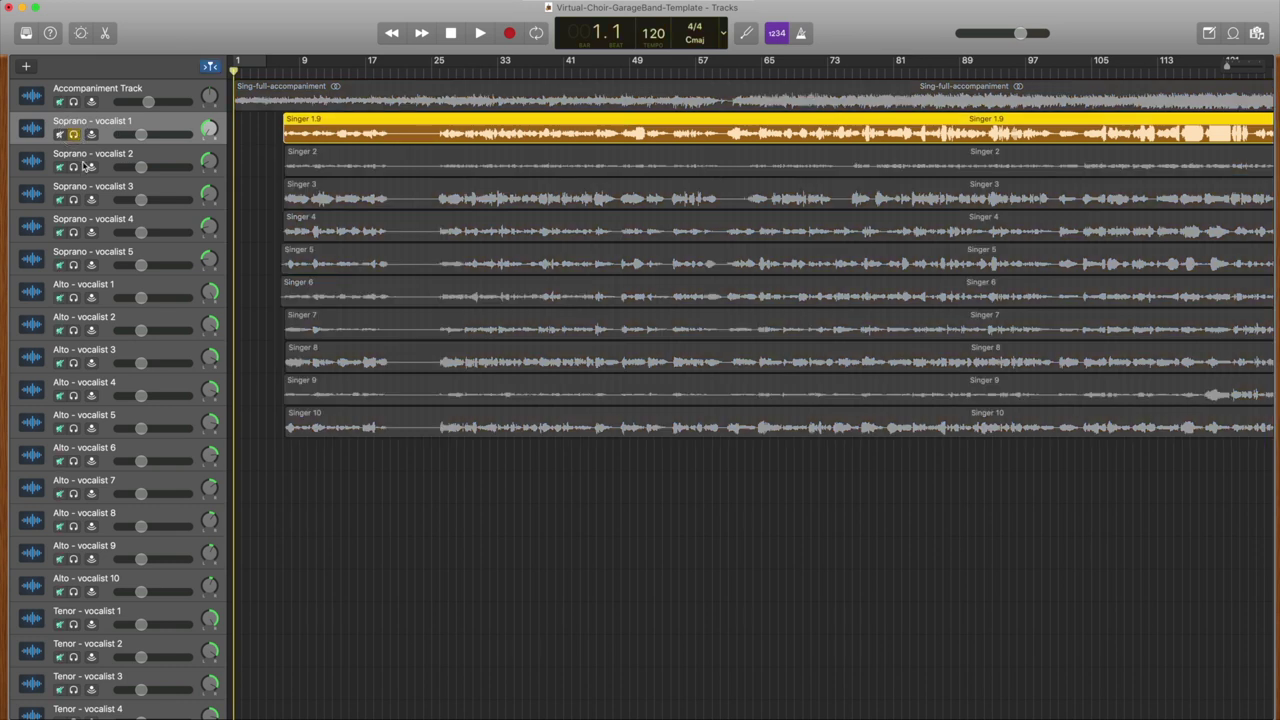
pyautogui.click(73, 167)
pyautogui.doubleClick(290, 166)
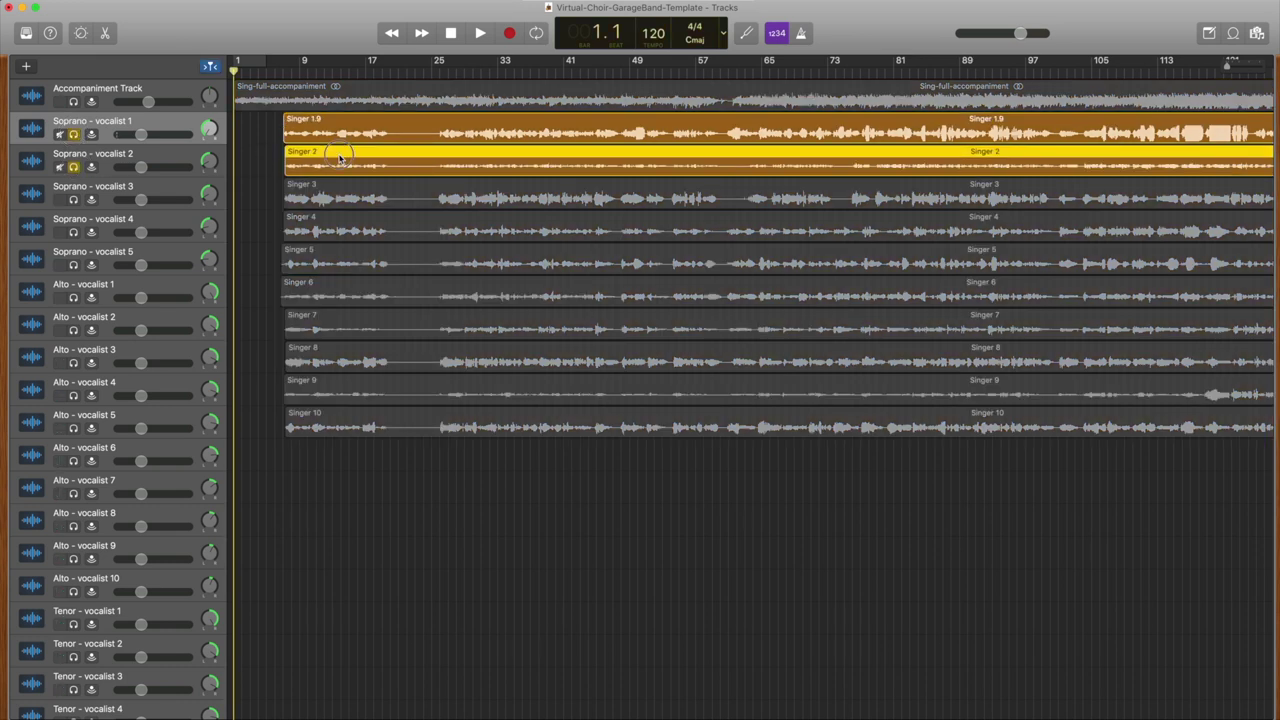
pyautogui.scroll(5, 494, 540)
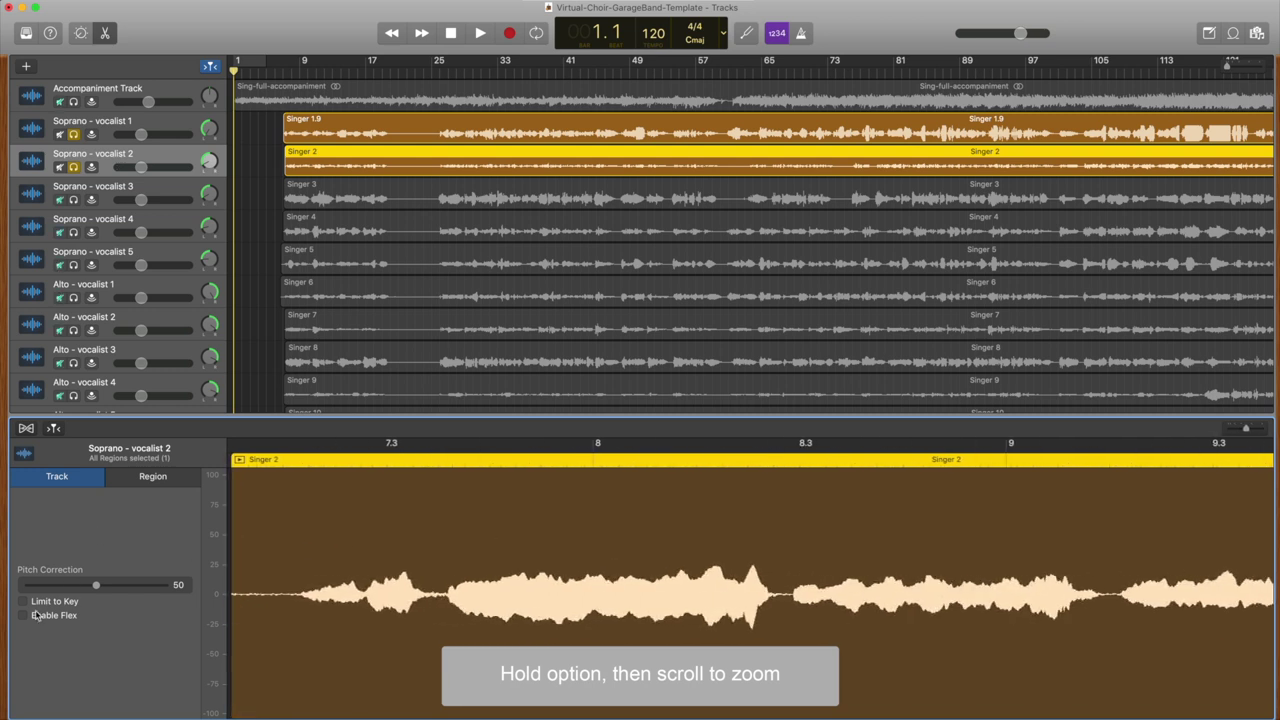
pyautogui.click(67, 485)
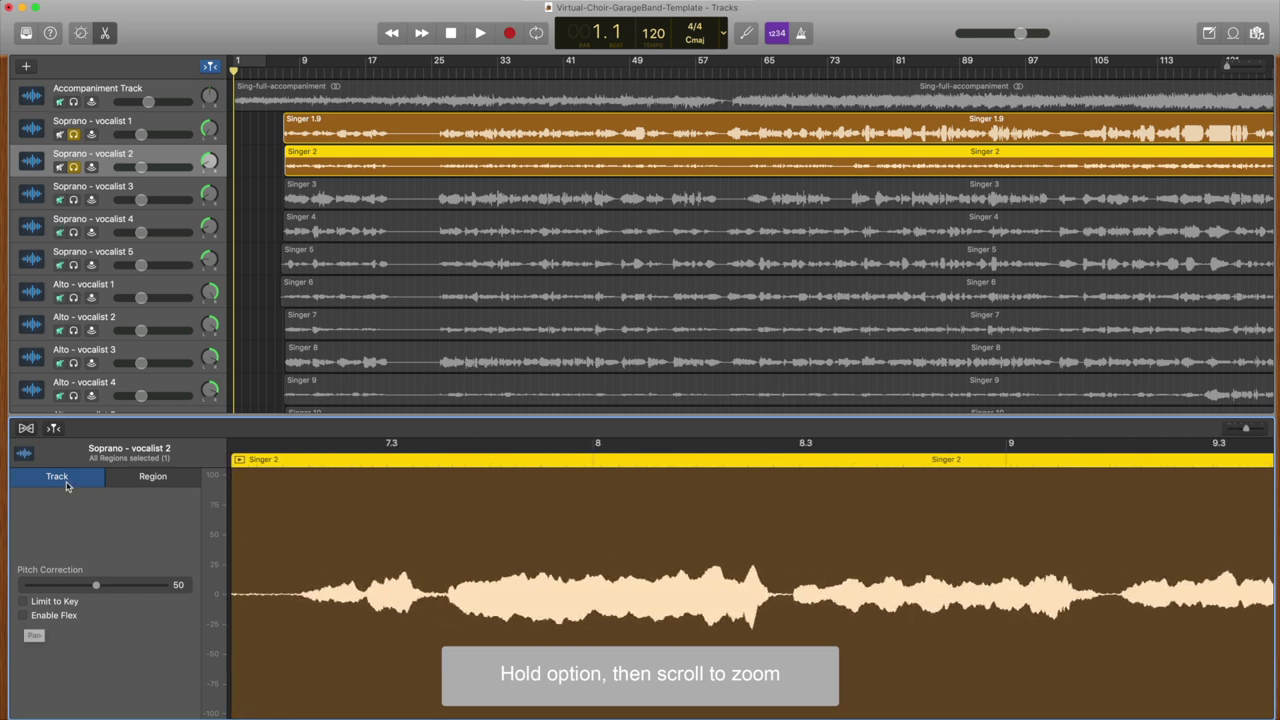
pyautogui.click(23, 616)
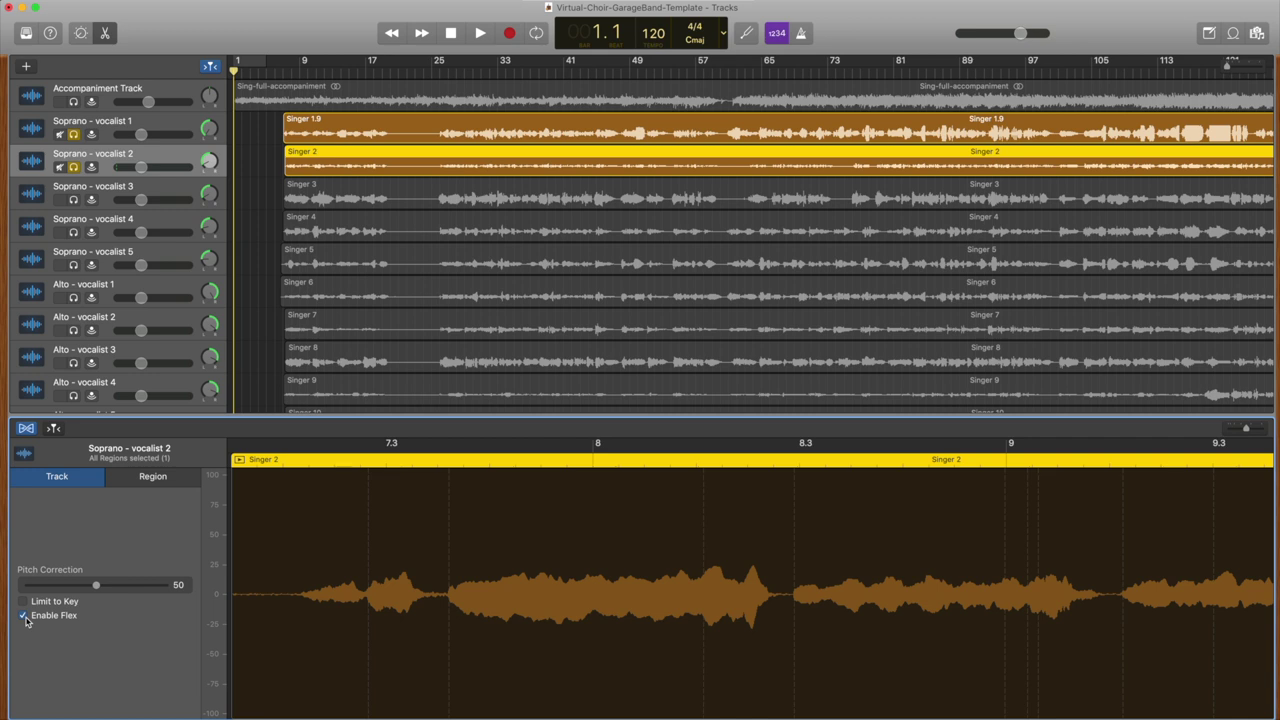
# Step: Stretch Singer 2's phrase ending later with a flex marker, checking playback from bars 7.2 and 9.2
pyautogui.click(286, 460)
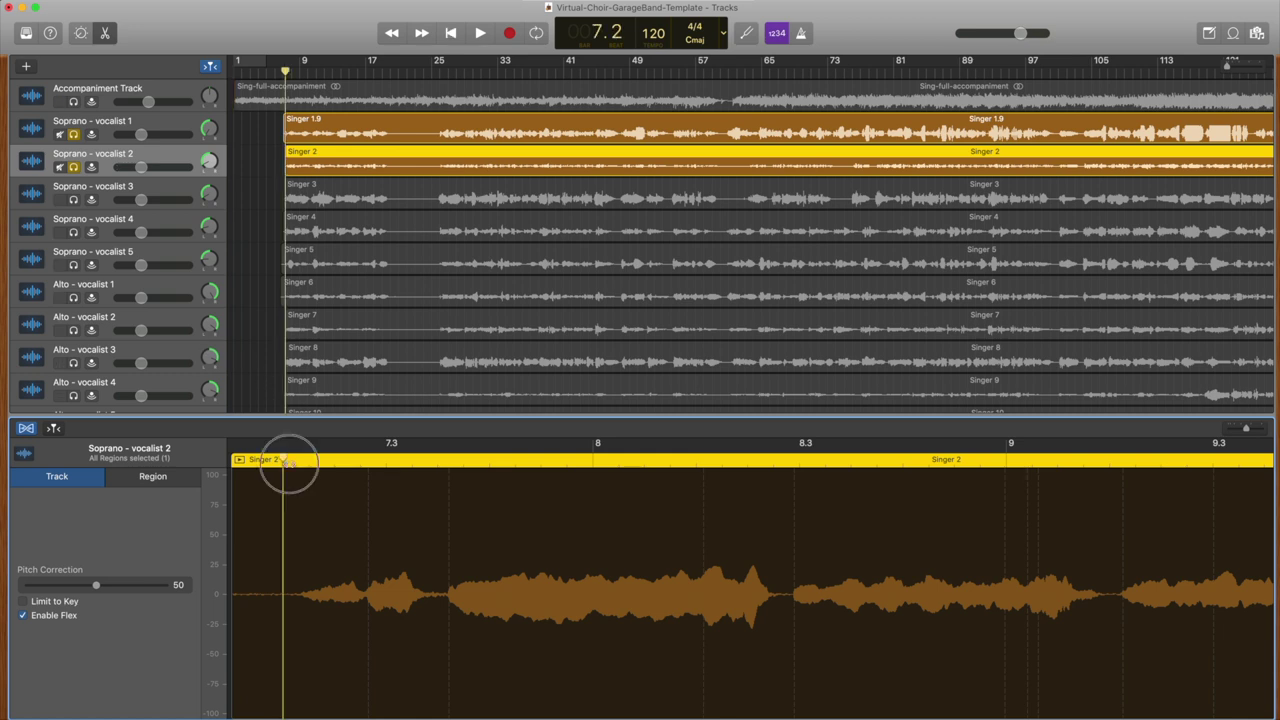
pyautogui.press('space')
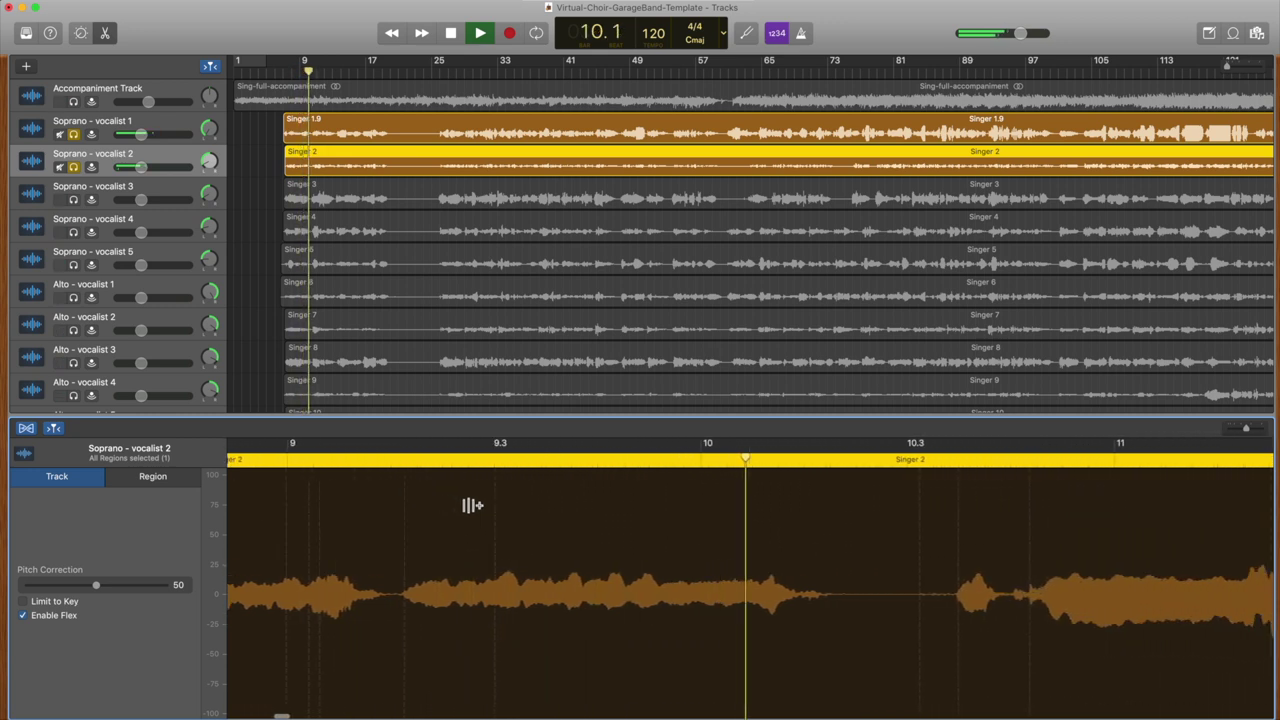
pyautogui.press('space')
pyautogui.click(676, 596)
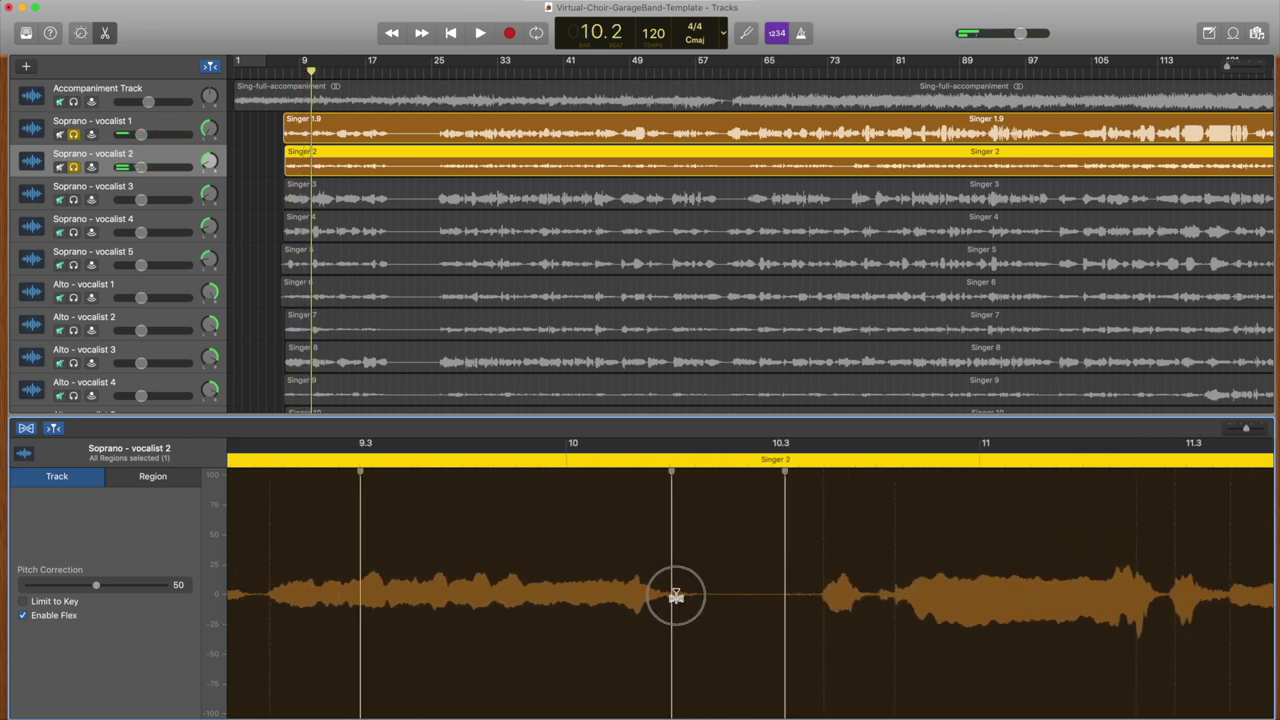
pyautogui.moveTo(676, 596); pyautogui.dragTo(706, 594)
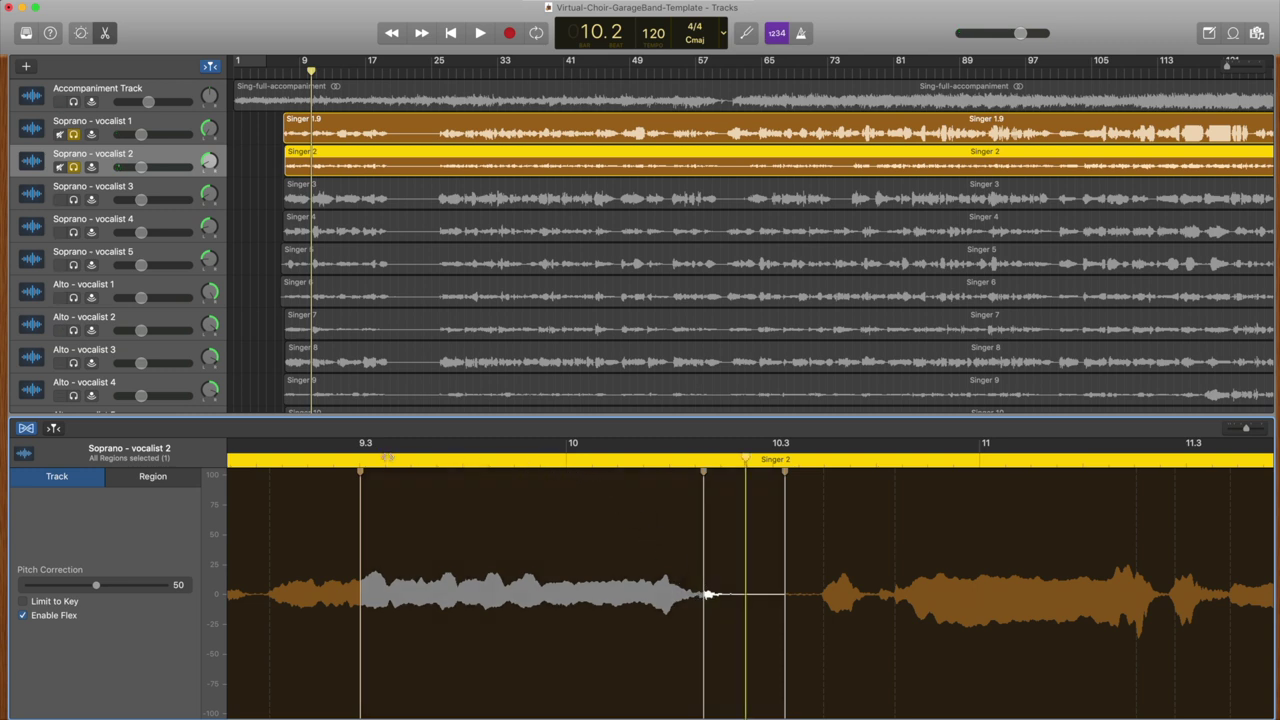
pyautogui.click(256, 461)
pyautogui.press('space')
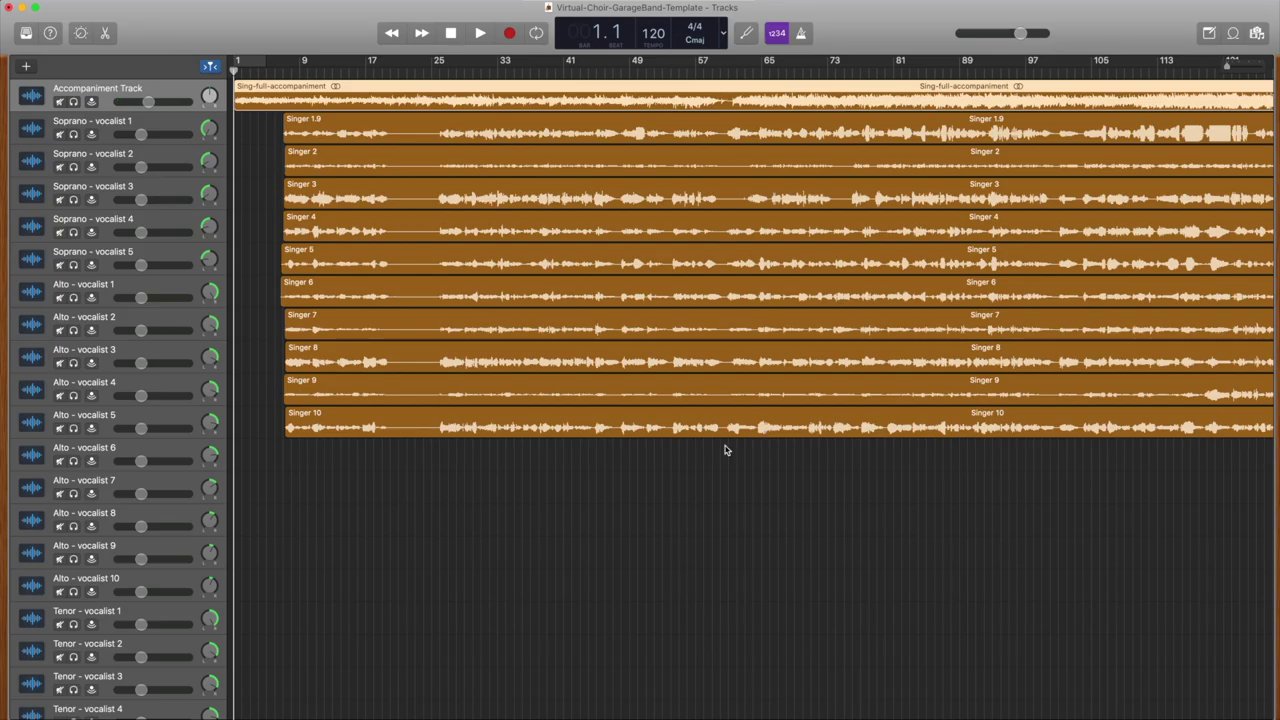
# Step: Set Soprano - vocalist 3 to -16.8 dB and the Accompaniment Track to 0.0 dB
pyautogui.click(594, 201)
pyautogui.click(601, 161)
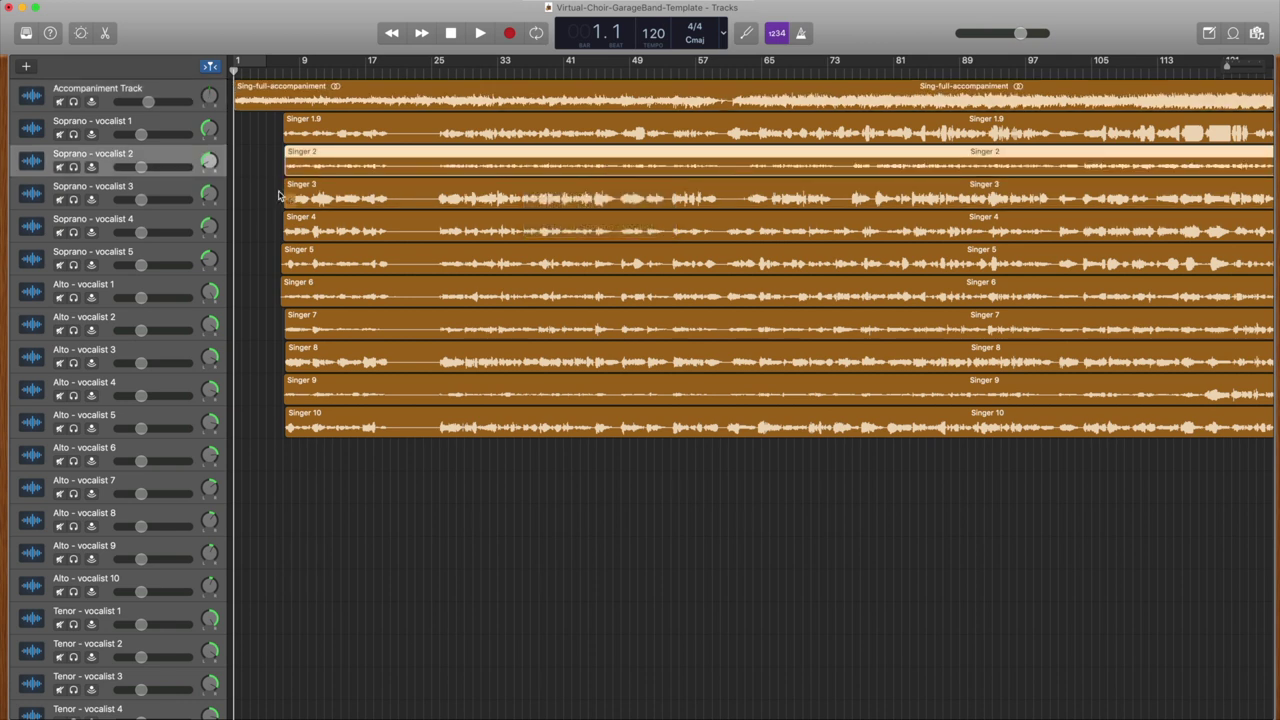
pyautogui.moveTo(141, 199); pyautogui.dragTo(159, 166)
pyautogui.moveTo(150, 101); pyautogui.dragTo(144, 101)
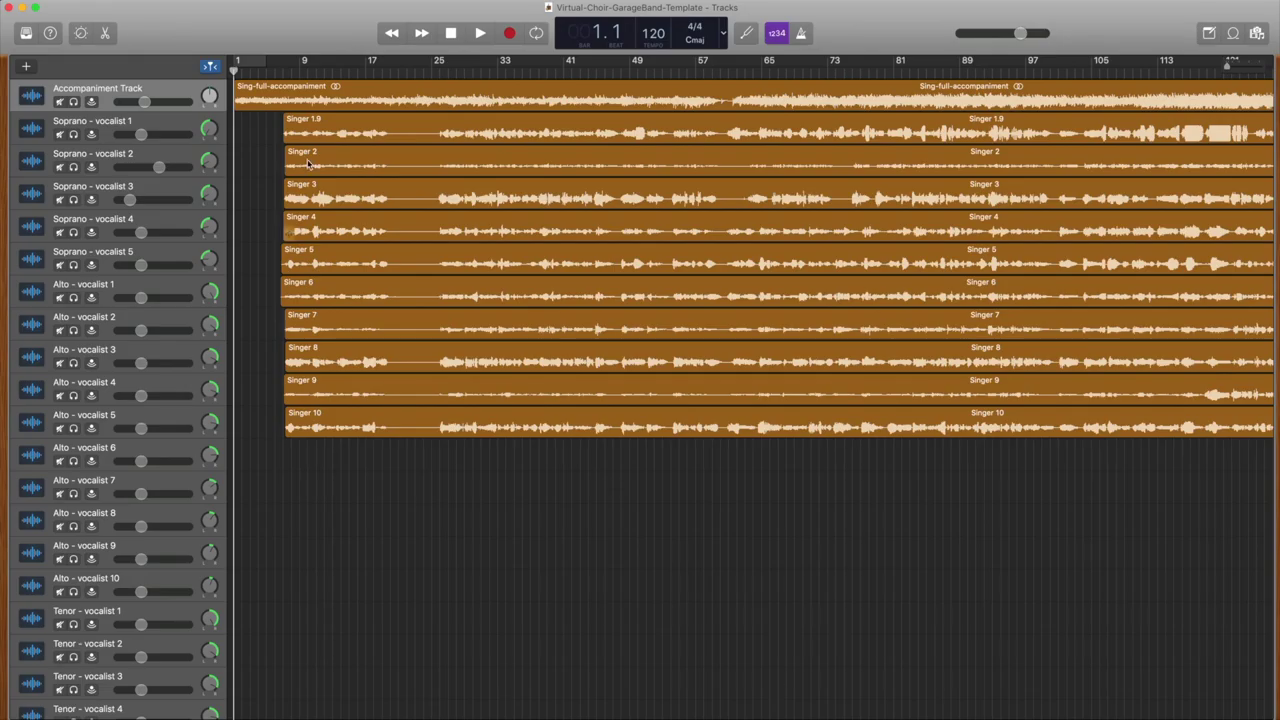
pyautogui.click(75, 0)
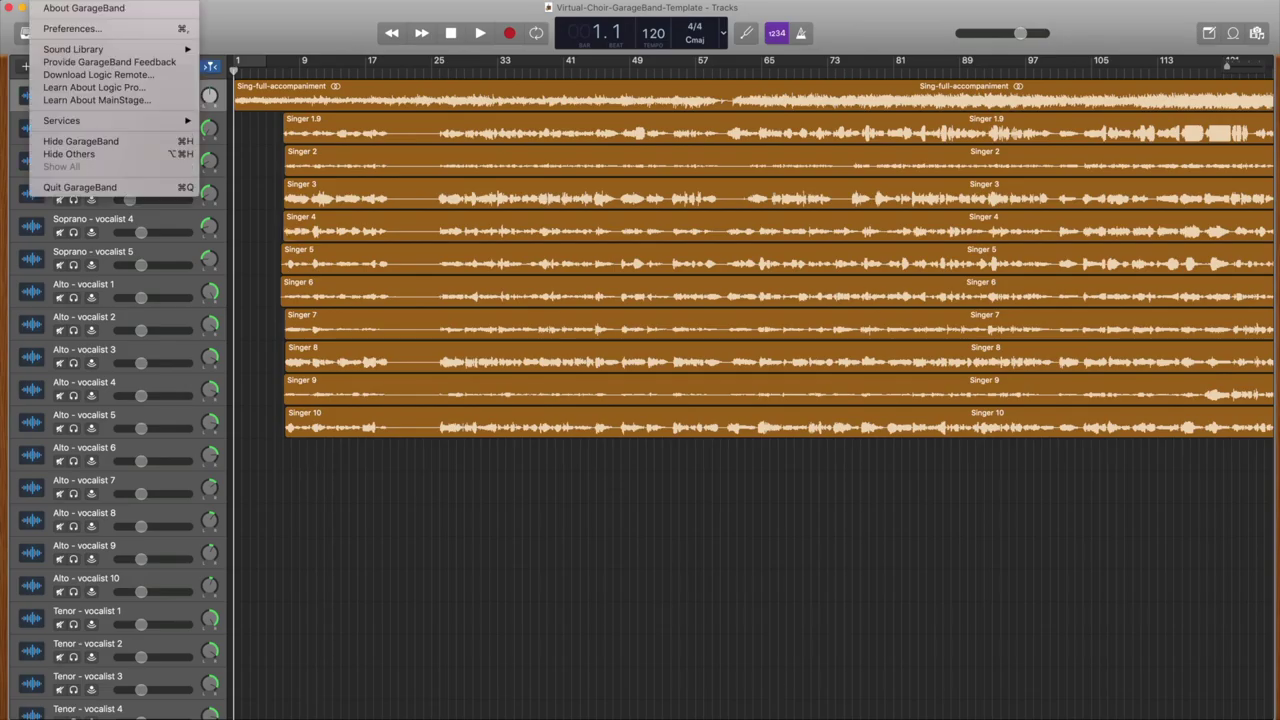
pyautogui.click(95, 28)
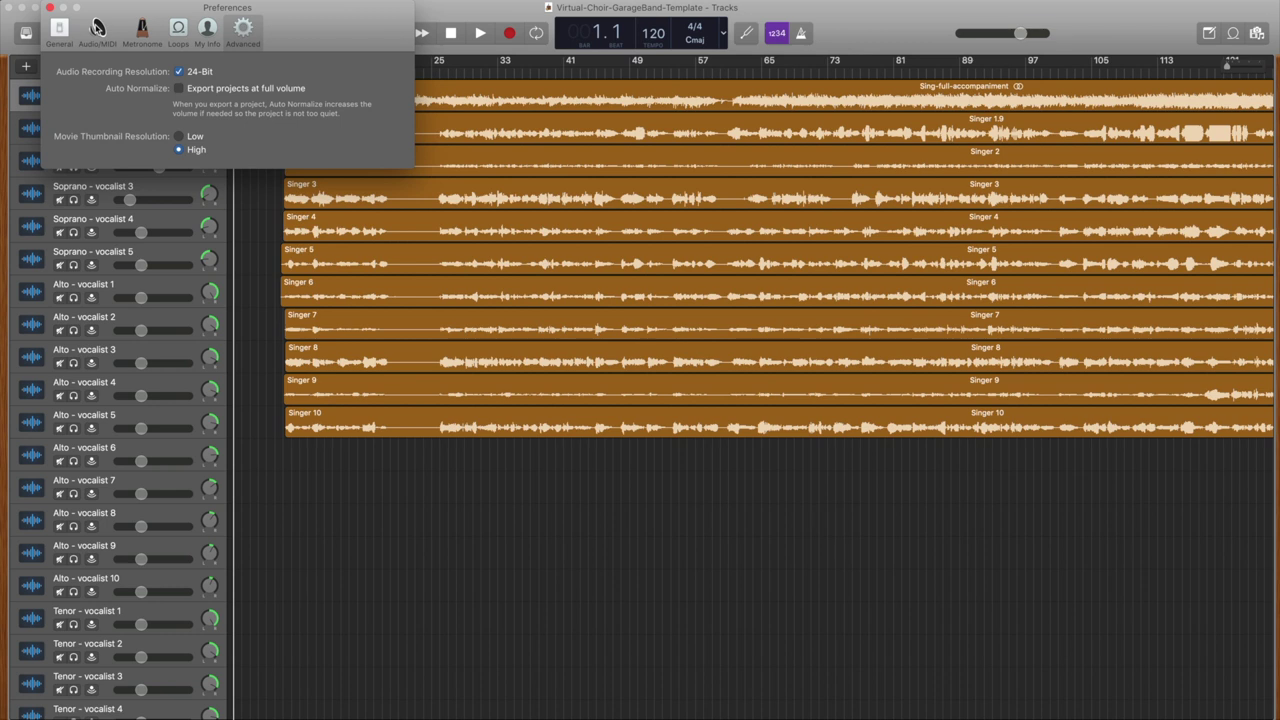
pyautogui.click(180, 88)
pyautogui.click(180, 88)
# Step: Close Preferences and export the song to disk as MP3 at Highest Quality (256 kBit/s)
pyautogui.press('super+w')
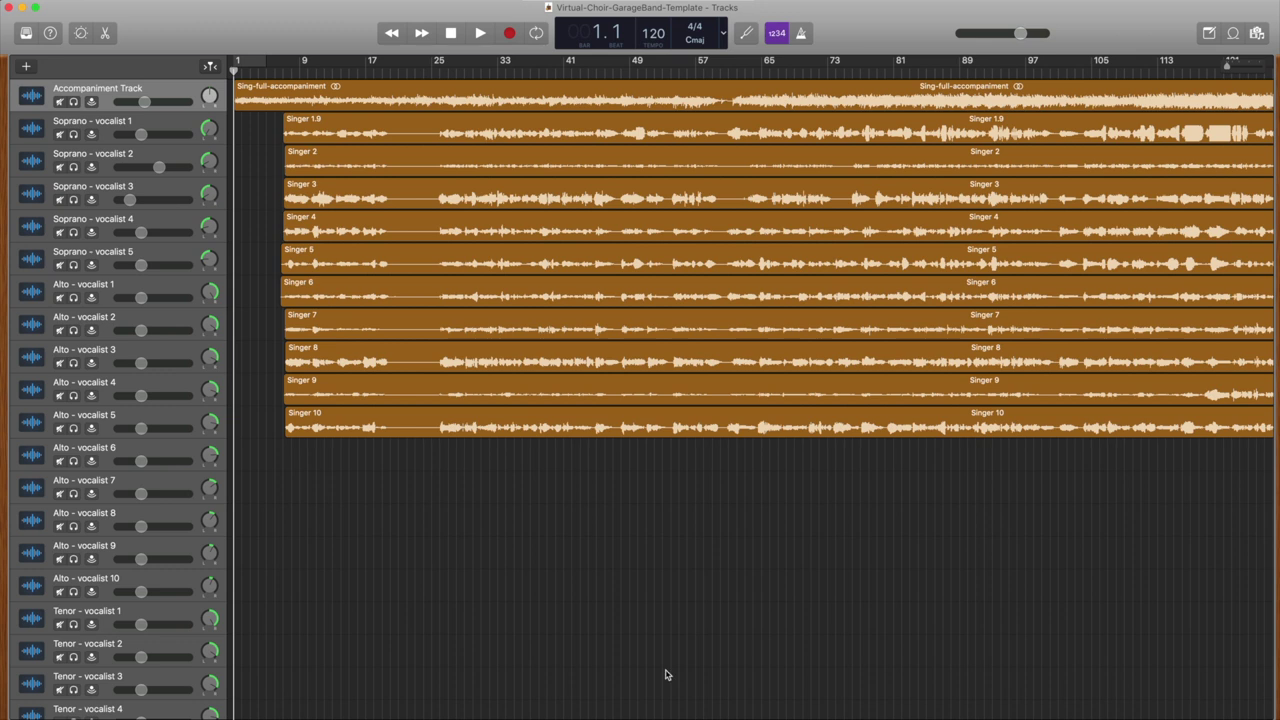
pyautogui.click(285, 1)
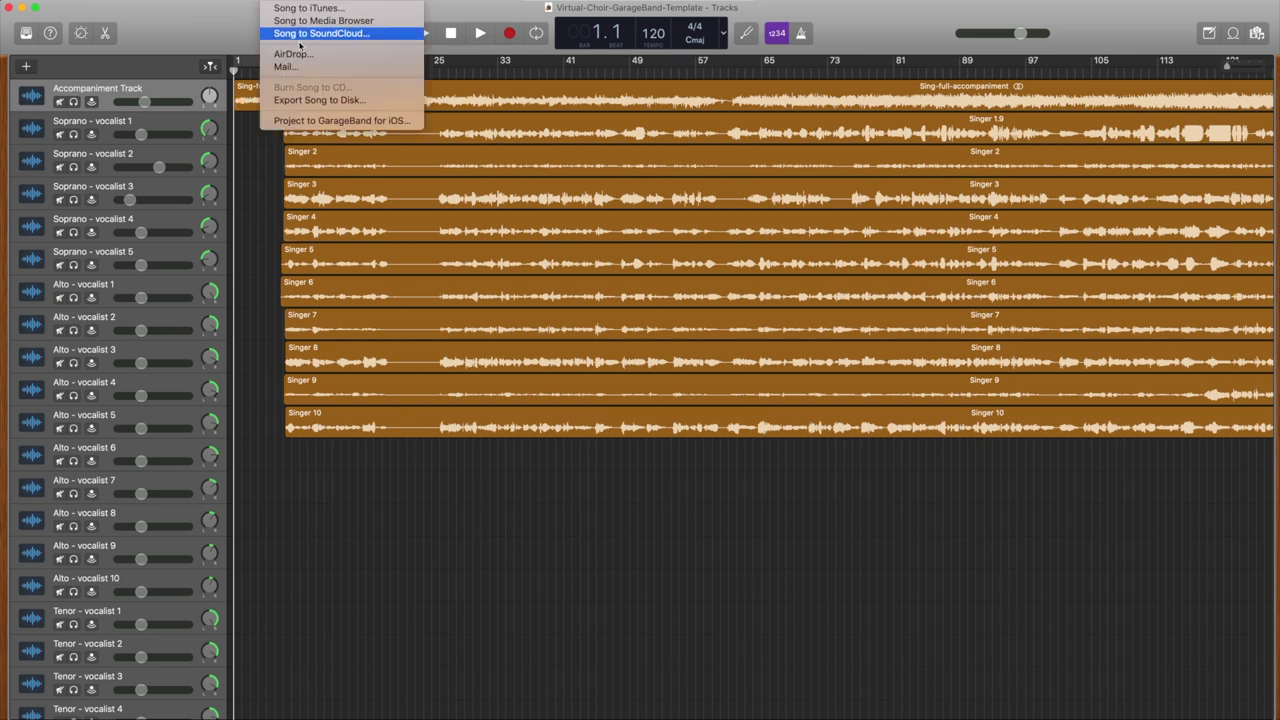
pyautogui.click(320, 101)
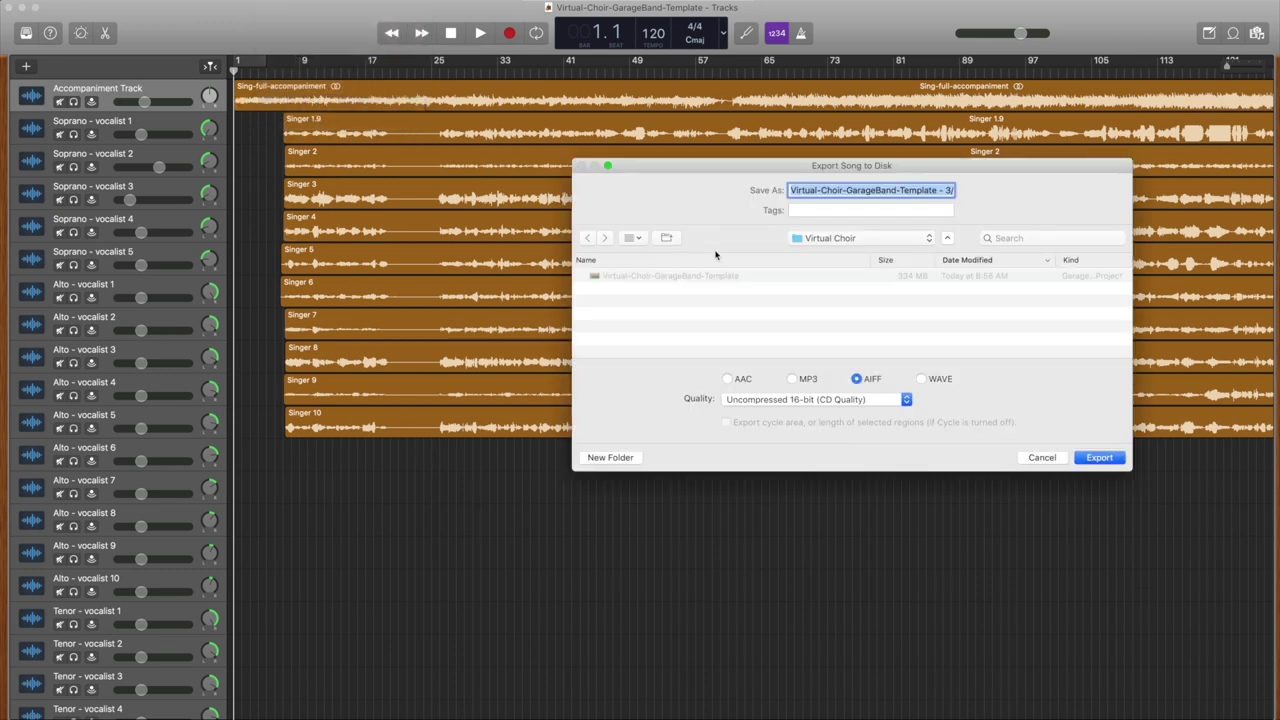
pyautogui.click(793, 379)
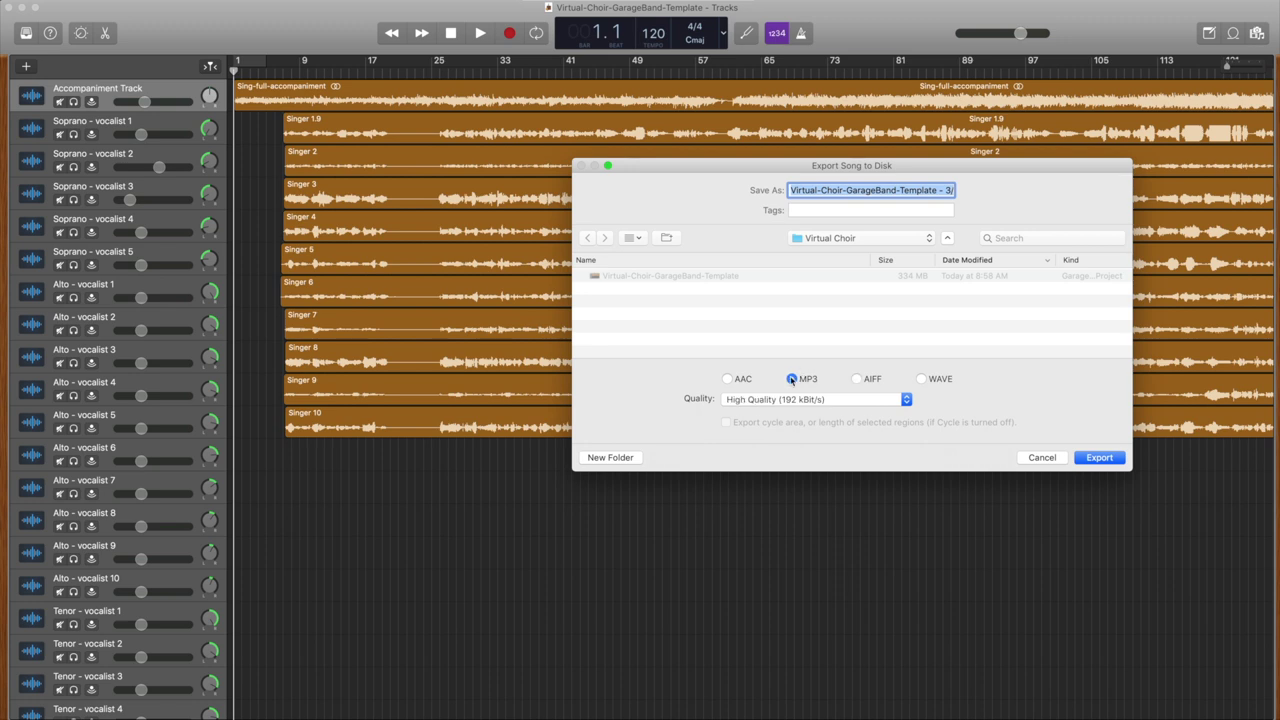
pyautogui.click(814, 400)
pyautogui.click(814, 412)
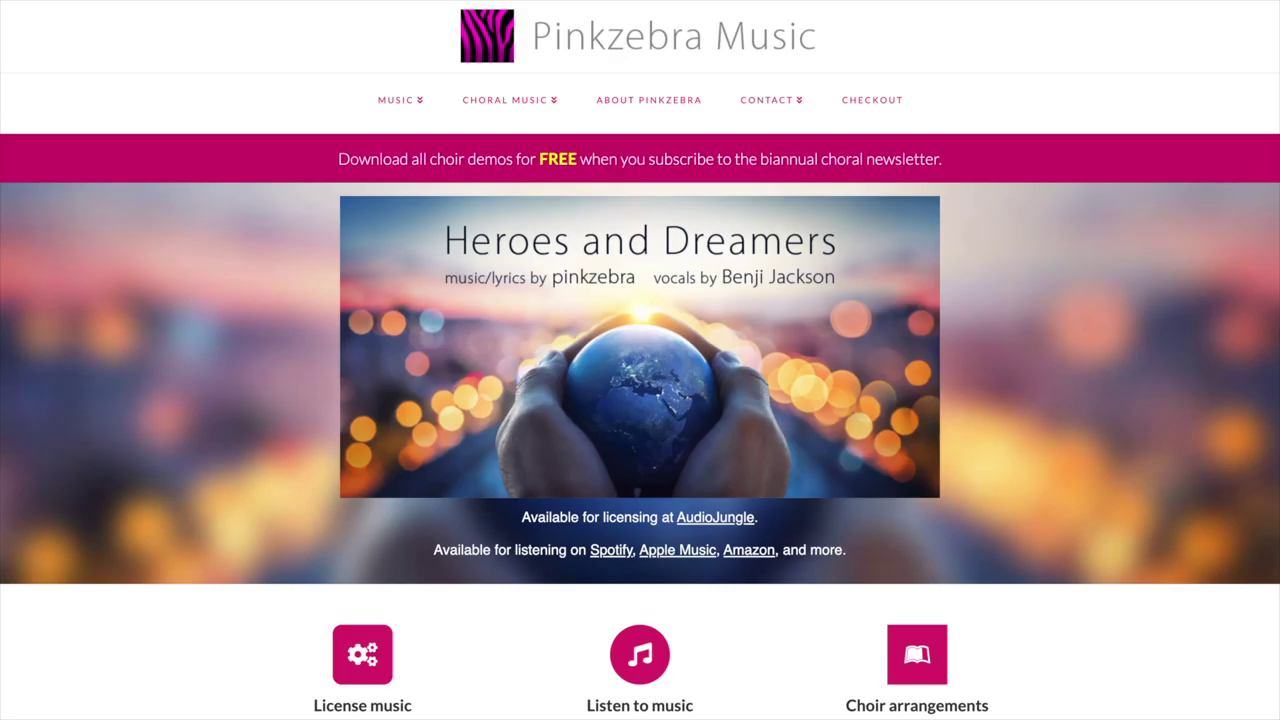
# Step: Go through Choral Music > Choir accompaniment tracks to the 'Amazing – choral accompaniment' page
pyautogui.moveTo(522, 104)
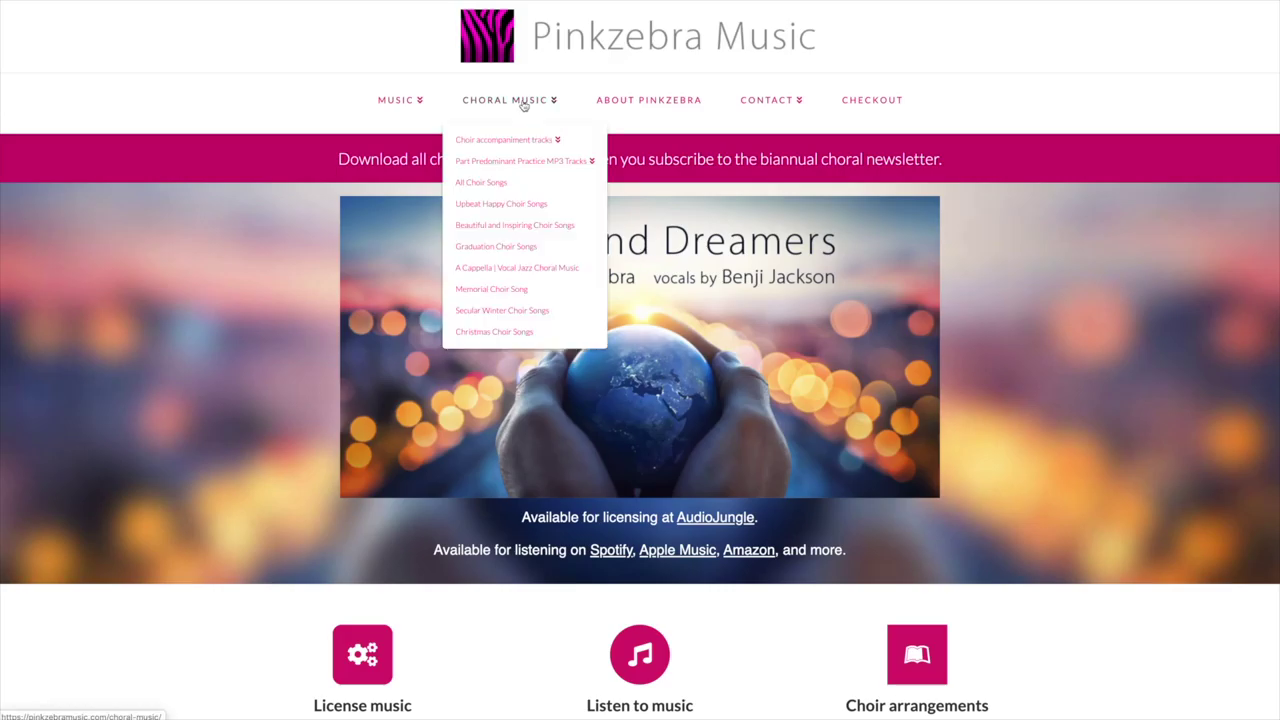
pyautogui.moveTo(531, 138)
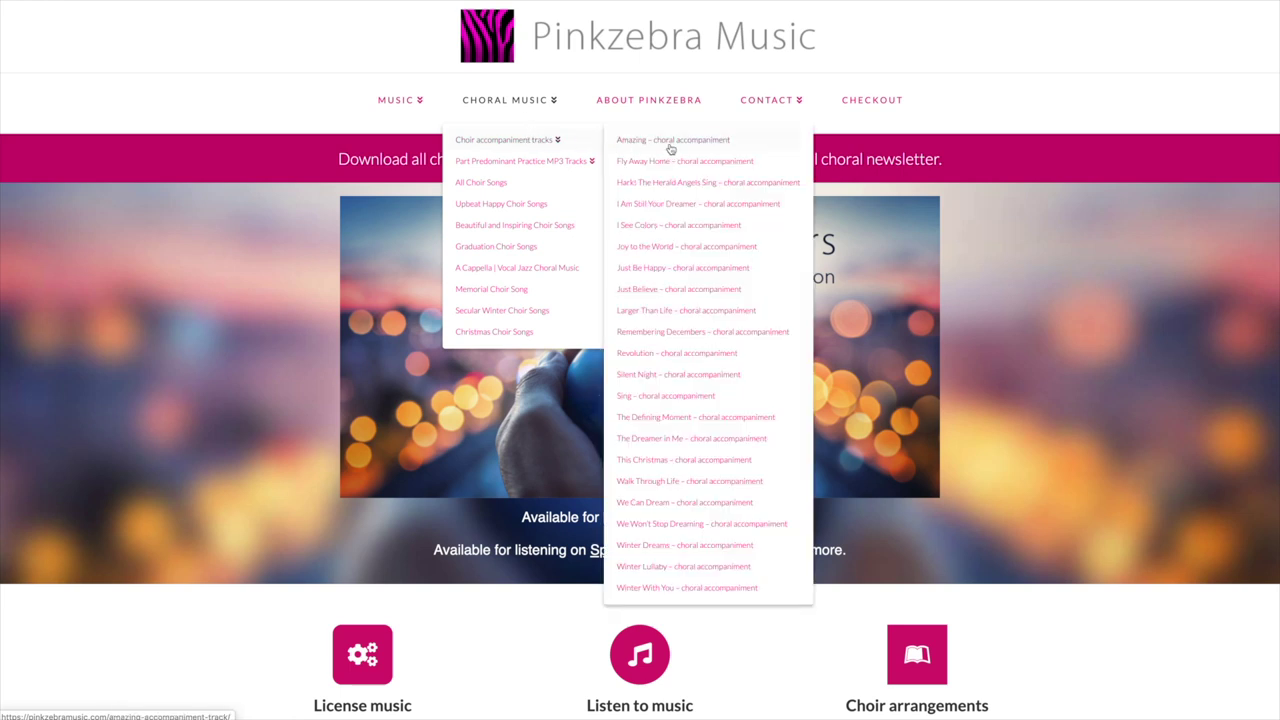
pyautogui.click(672, 141)
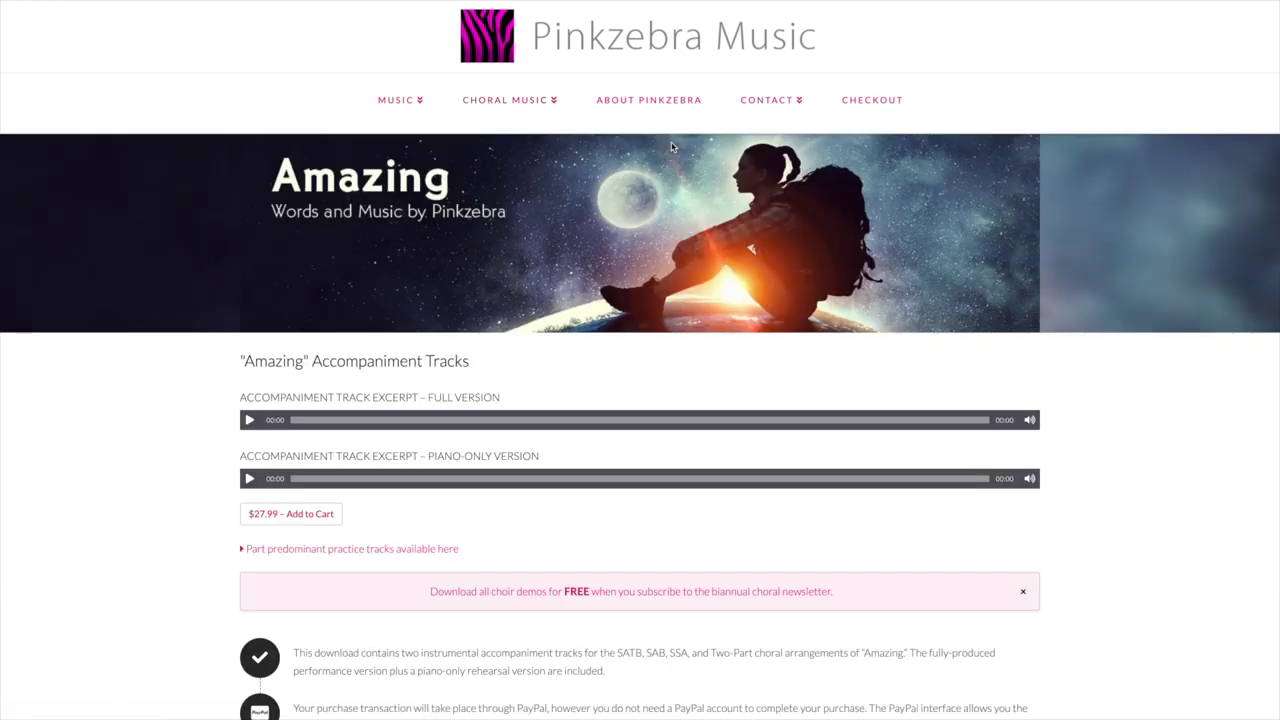
pyautogui.scroll(-5, 672, 147)
# Step: Scroll the Amazing page down to the Licensing Agreement Terms and newsletter sign-up
pyautogui.scroll(-2, 1079, 455)
pyautogui.scroll(-8, 1079, 455)
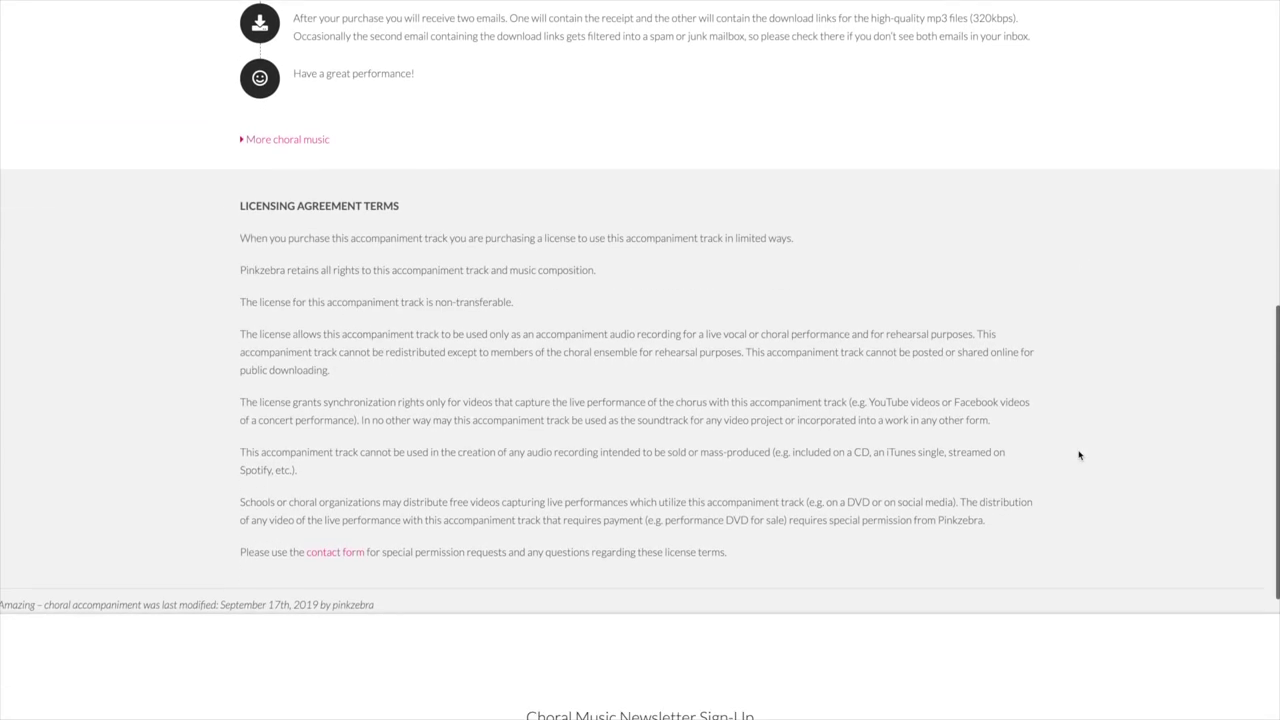